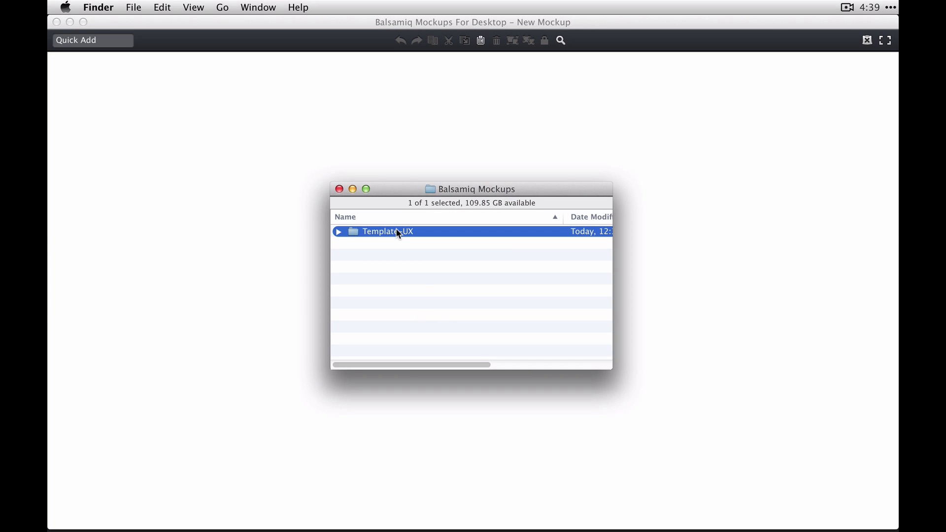
- Examine the contents of the Template-UX folder, including its assets subfolder and the template pages
{"action": "left_click", "coordinate": [338, 231]}
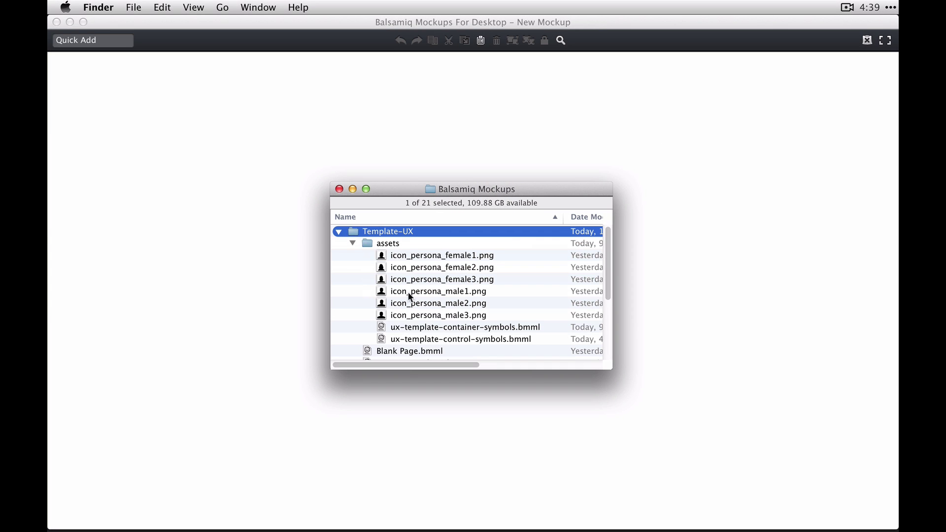
{"action": "left_click", "coordinate": [409, 338]}
{"action": "left_click", "coordinate": [411, 328]}
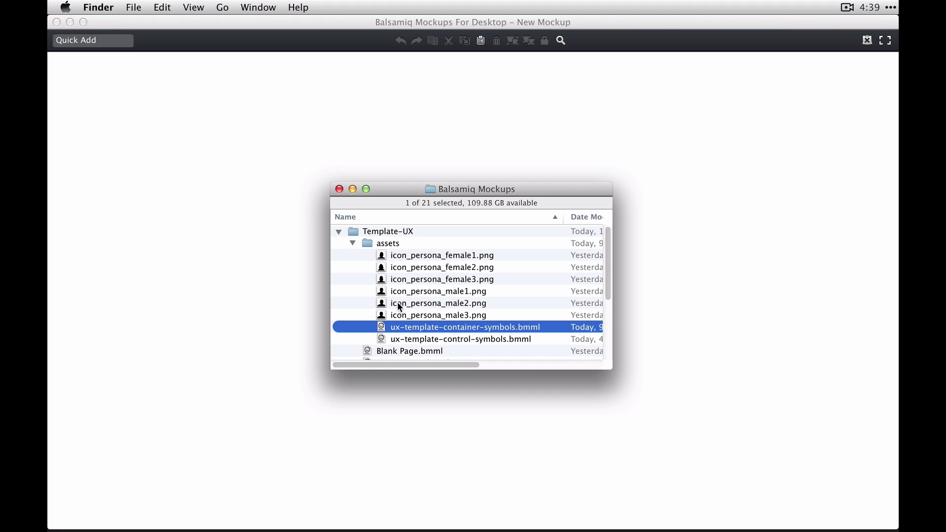
{"action": "left_click", "coordinate": [351, 243]}
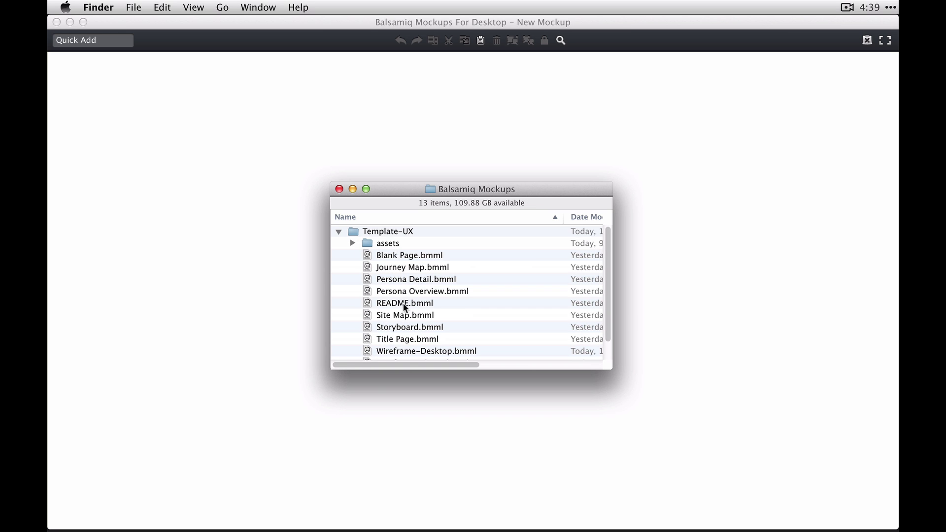
{"action": "scroll", "coordinate": [404, 306], "scroll_direction": "down", "scroll_amount": 2}
{"action": "scroll", "coordinate": [407, 311], "scroll_direction": "up", "scroll_amount": 2}
{"action": "left_click", "coordinate": [339, 231]}
- Duplicate the Template-UX folder and rename the copy "Acme Widgets"
{"action": "left_click", "coordinate": [381, 234]}
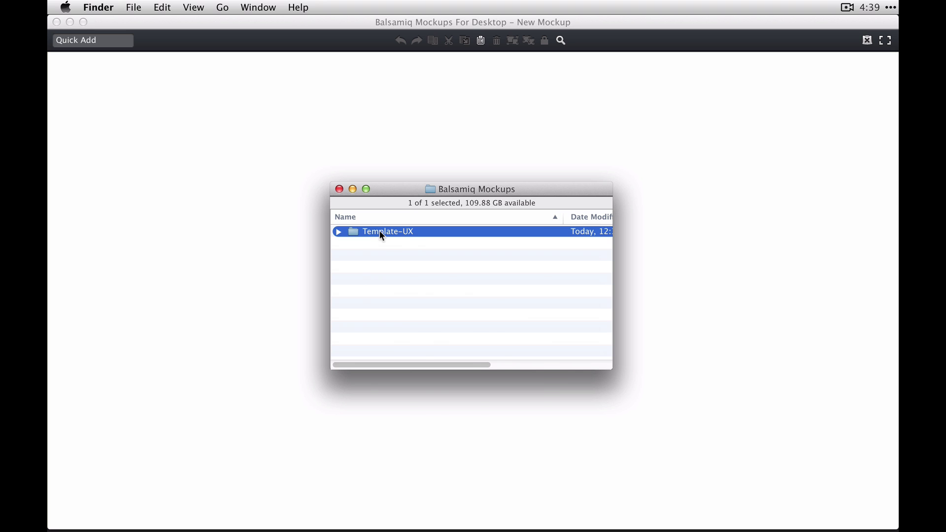
{"action": "right_click", "coordinate": [382, 235]}
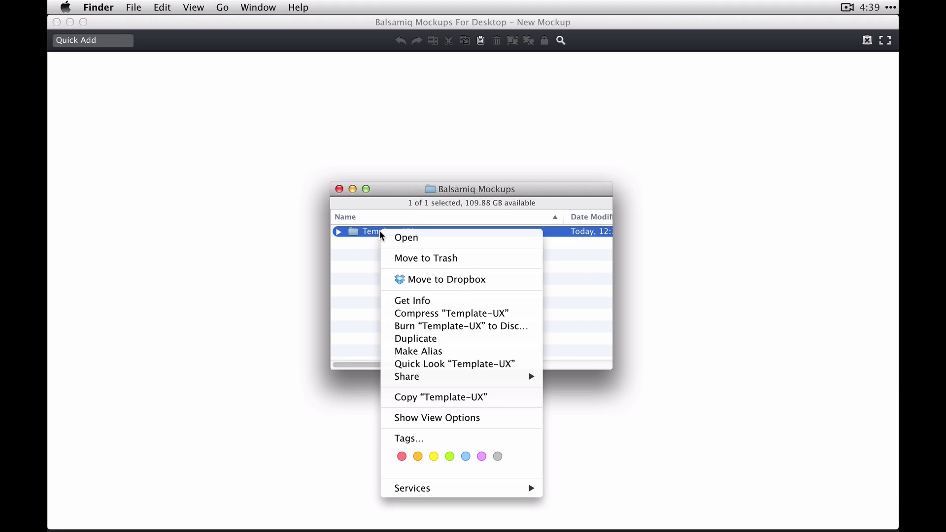
{"action": "left_click", "coordinate": [410, 339]}
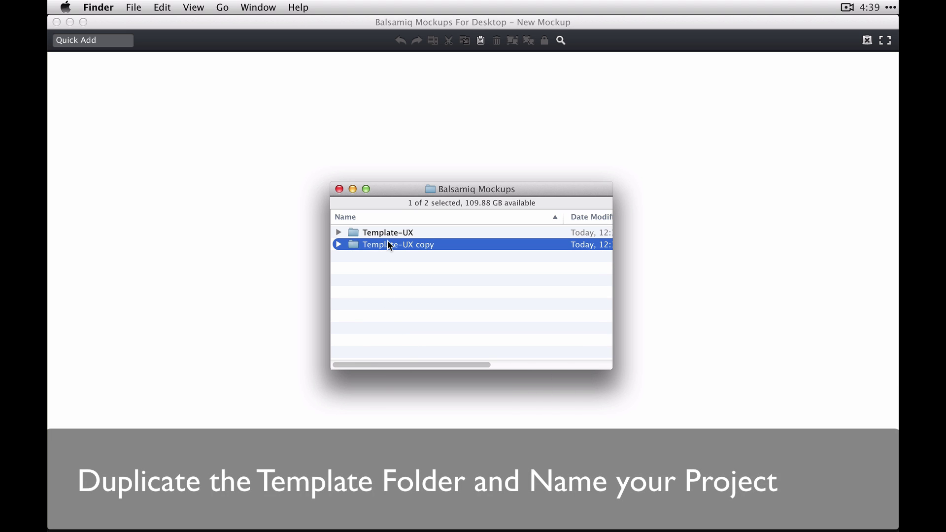
{"action": "key", "text": "Return"}
{"action": "type", "text": "A"}
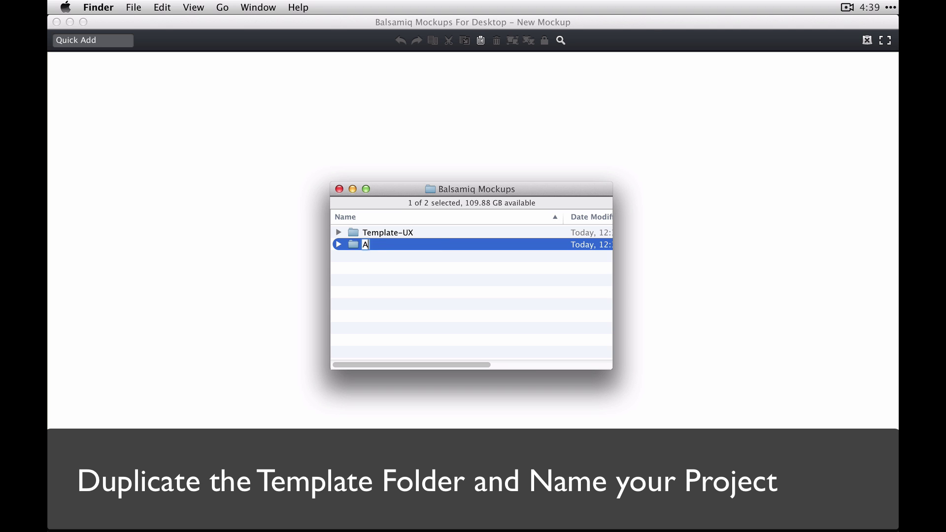
{"action": "type", "text": "cme Widgets"}
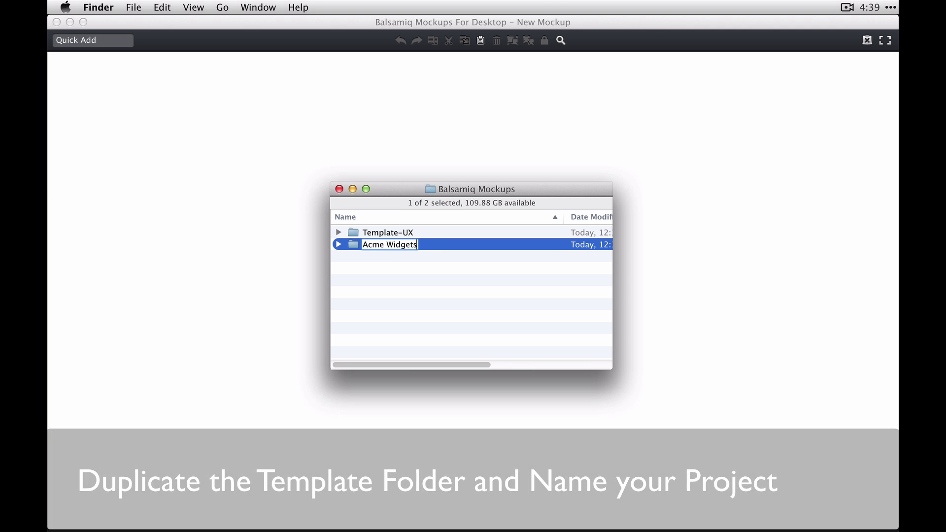
{"action": "key", "text": "Return"}
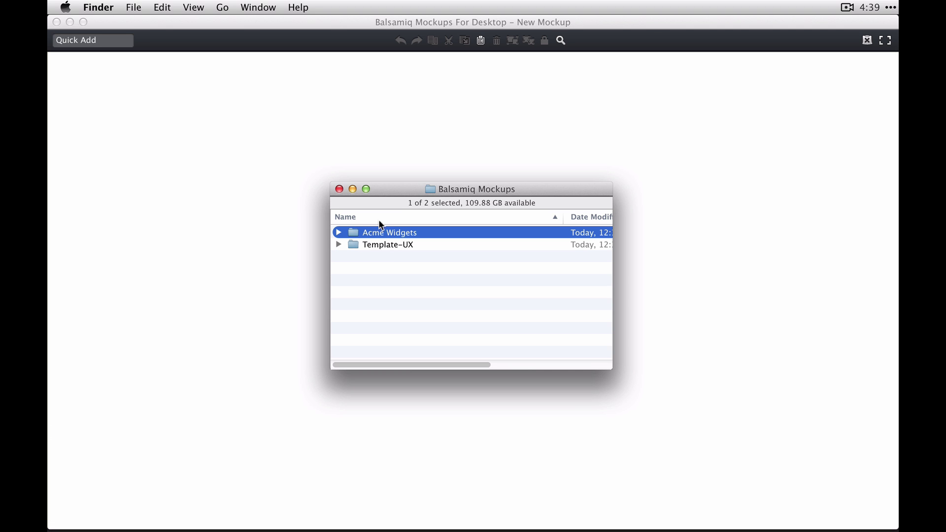
- Open Title Page.bmml from the Acme Widgets folder in Balsamiq Mockups with all other mockups in that folder, and close New Mockup and README
{"action": "left_click", "coordinate": [339, 233]}
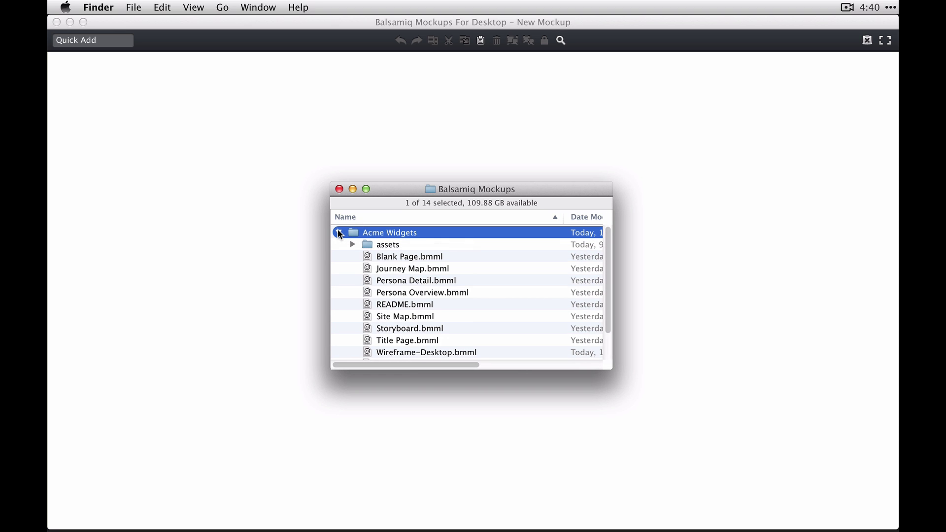
{"action": "double_click", "coordinate": [391, 343]}
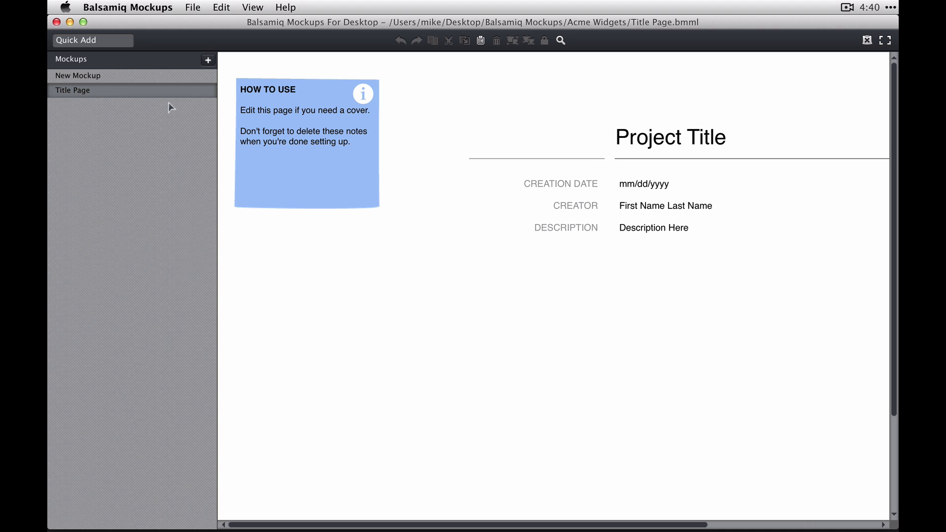
{"action": "right_click", "coordinate": [141, 92]}
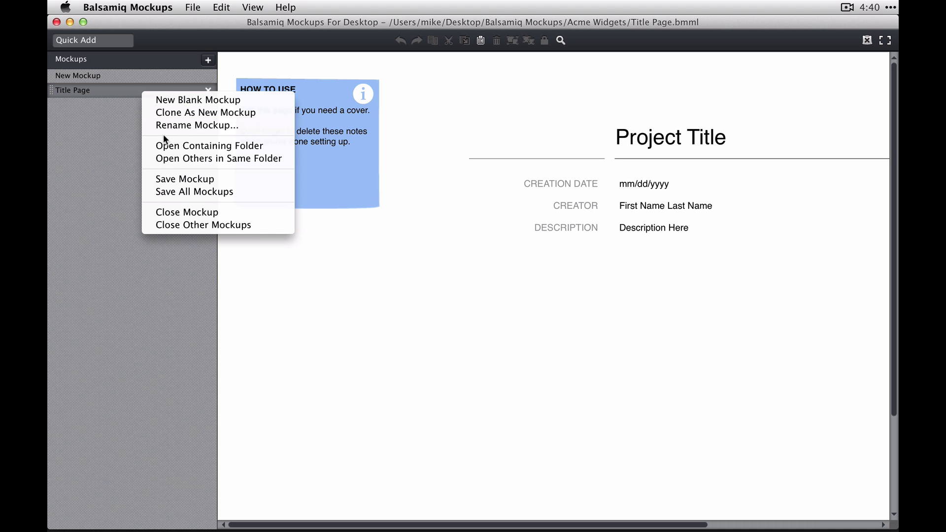
{"action": "left_click", "coordinate": [172, 158]}
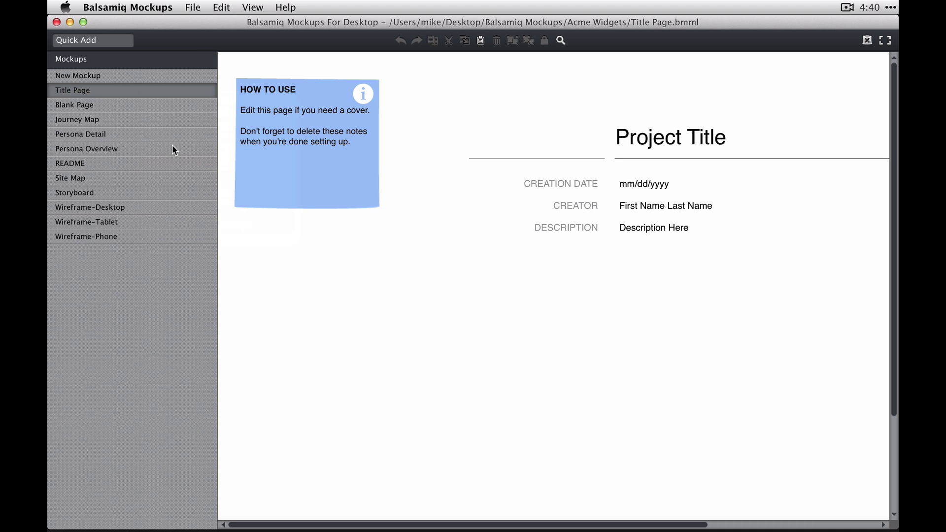
{"action": "left_click", "coordinate": [209, 76]}
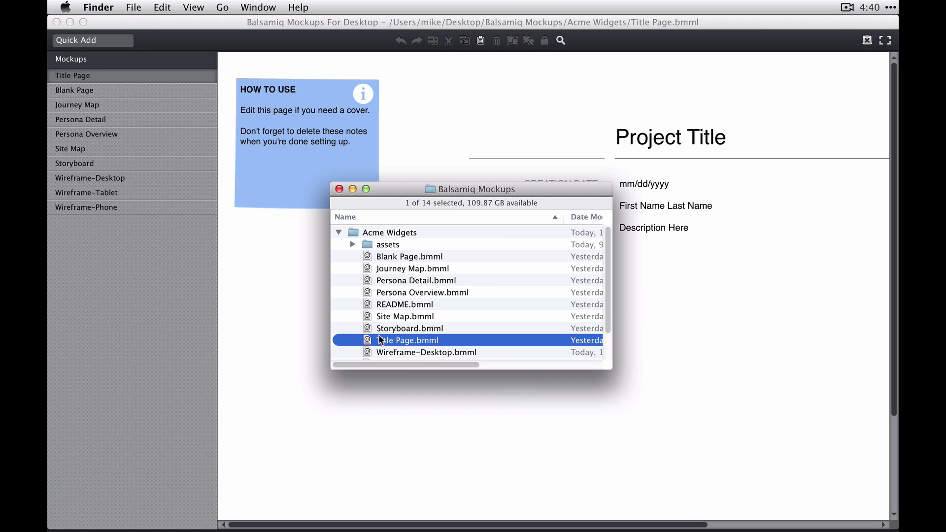
{"action": "left_click", "coordinate": [164, 246]}
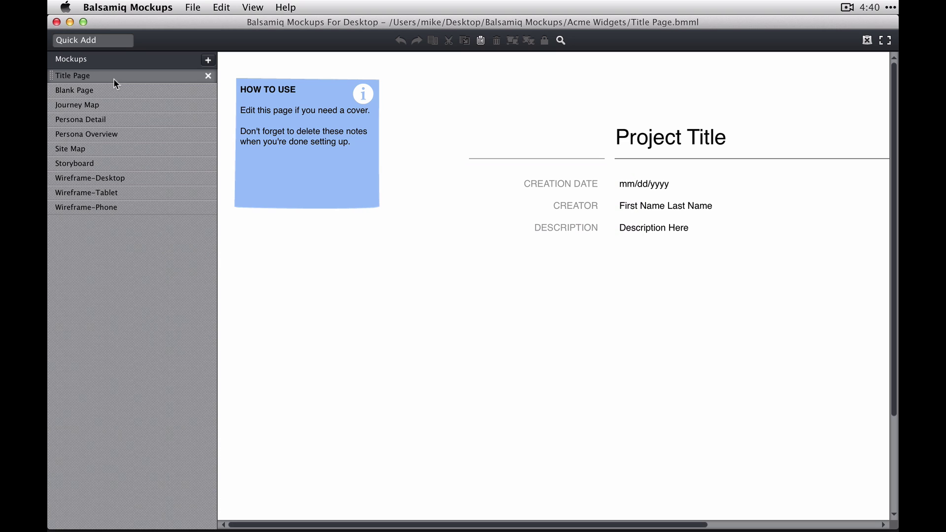
- Delete the how-to note from the Title Page and change the project title text to "Acme Widgets"
{"action": "left_click", "coordinate": [283, 144]}
{"action": "key", "text": "BackSpace"}
{"action": "left_click", "coordinate": [633, 138]}
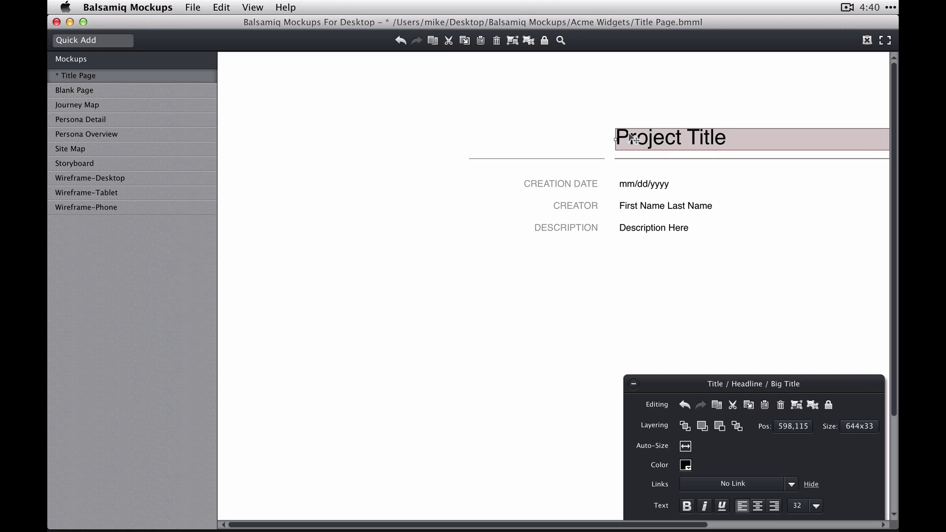
{"action": "double_click", "coordinate": [633, 138]}
{"action": "type", "text": "Acme Widt"}
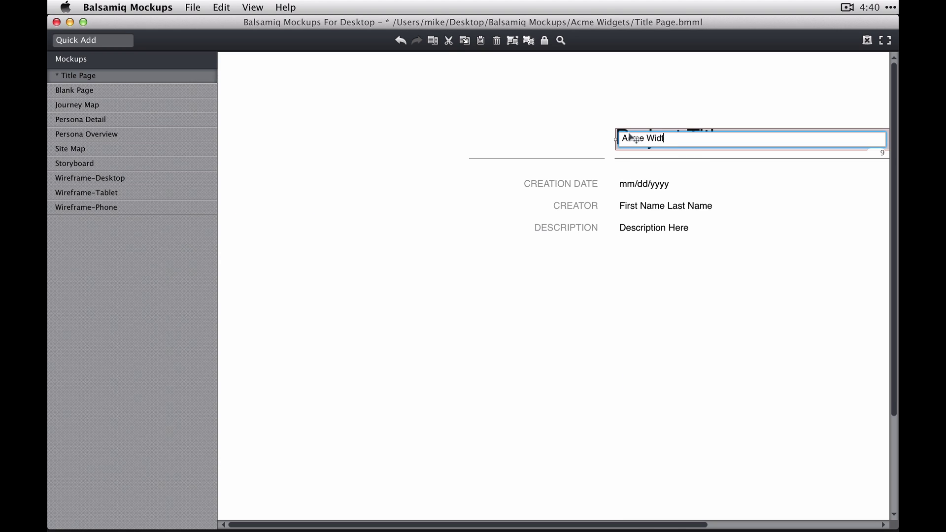
{"action": "key", "text": "BackSpace"}
{"action": "type", "text": "gets"}
{"action": "key", "text": "Return"}
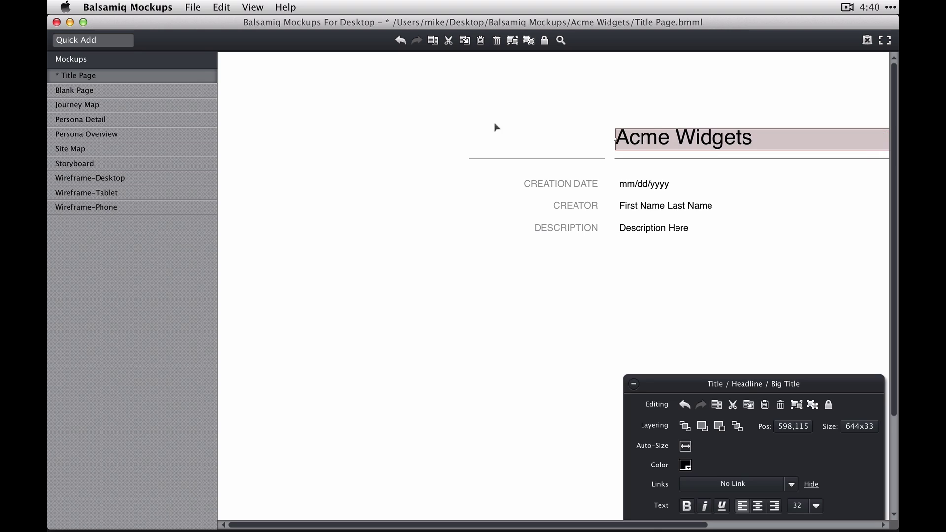
{"action": "left_click", "coordinate": [463, 119]}
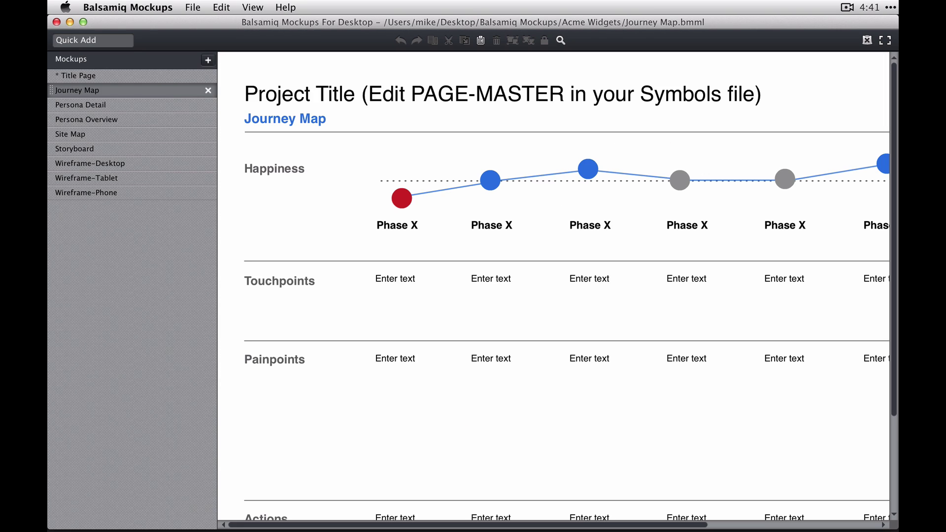
- Unlock the UX Page Master symbol on the Journey Map page and open its source for editing
{"action": "right_click", "coordinate": [467, 94]}
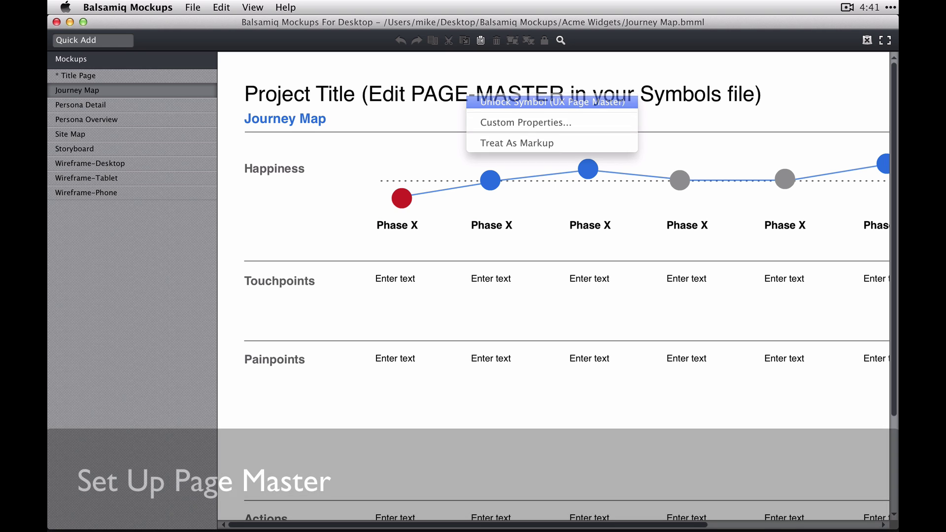
{"action": "left_click", "coordinate": [503, 102]}
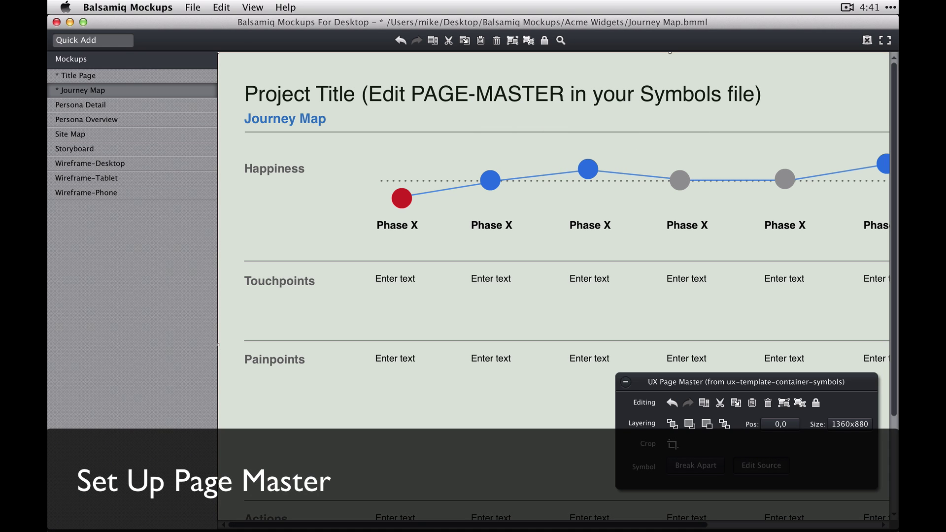
{"action": "left_click", "coordinate": [761, 466]}
- Change the project title in the PAGE-MASTER symbol to "Acme Widgets"
{"action": "left_click", "coordinate": [271, 205]}
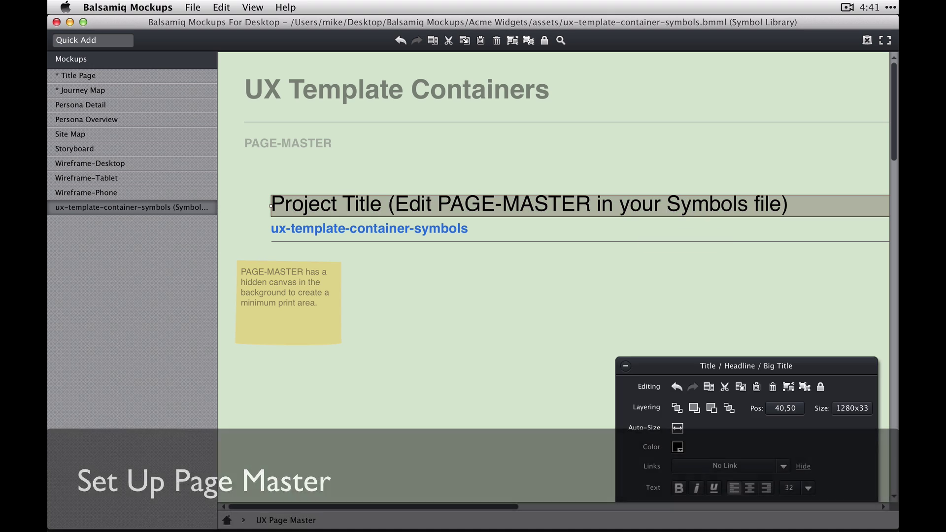
{"action": "key", "text": "Return"}
{"action": "type", "text": "Acme Widgets"}
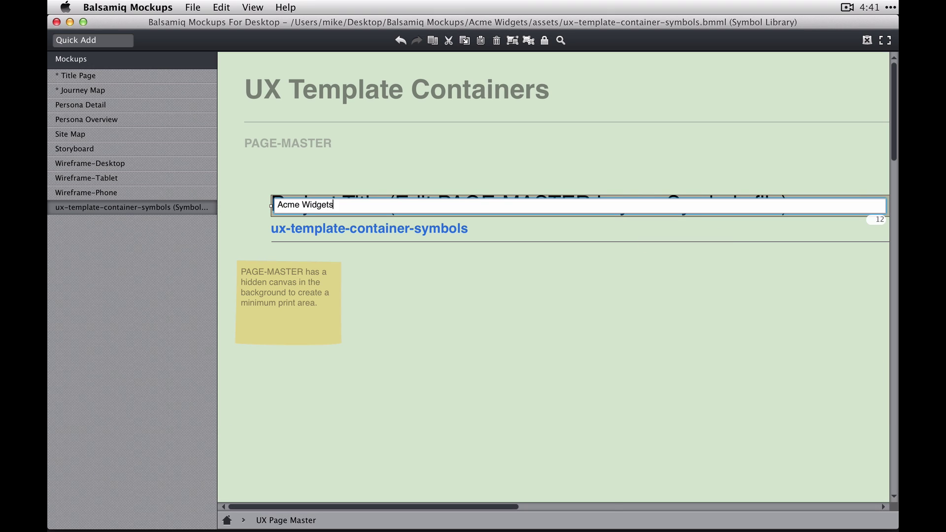
{"action": "key", "text": "Return"}
{"action": "key", "text": "Escape"}
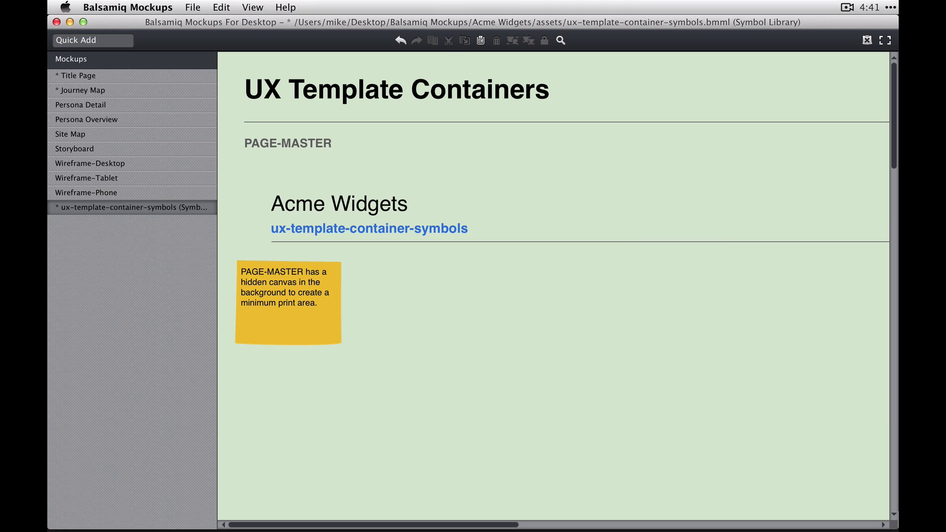
- Save and close the ux-template-container-symbols library, leaving nothing selected on the Journey Map
{"action": "key", "text": "super+s"}
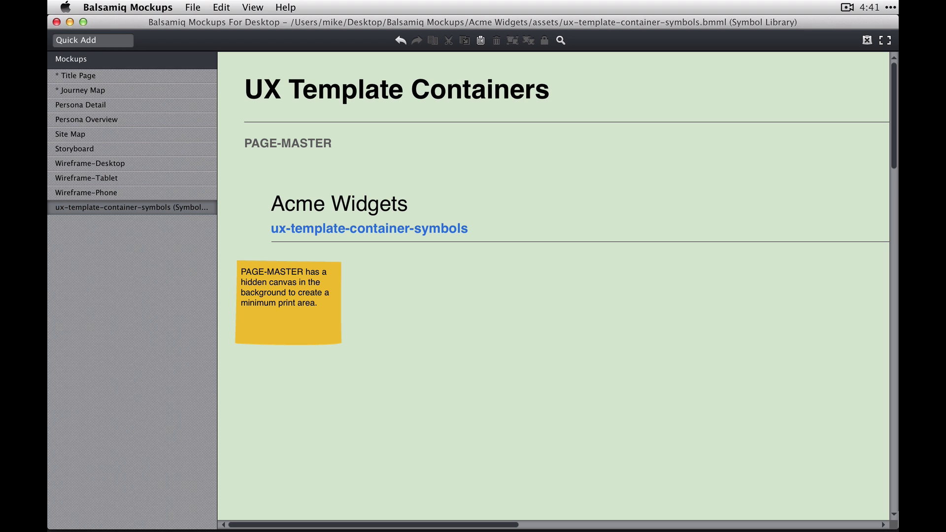
{"action": "key", "text": "super+w"}
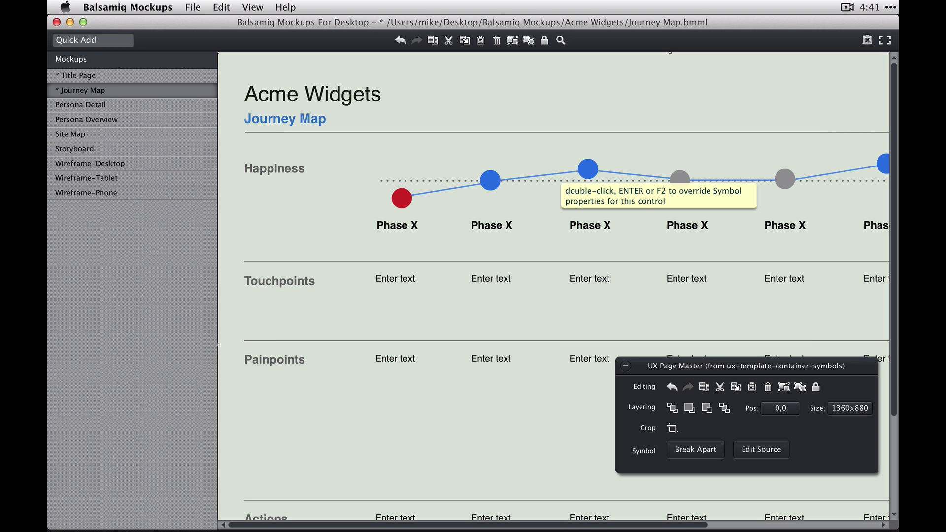
{"action": "key", "text": "Escape"}
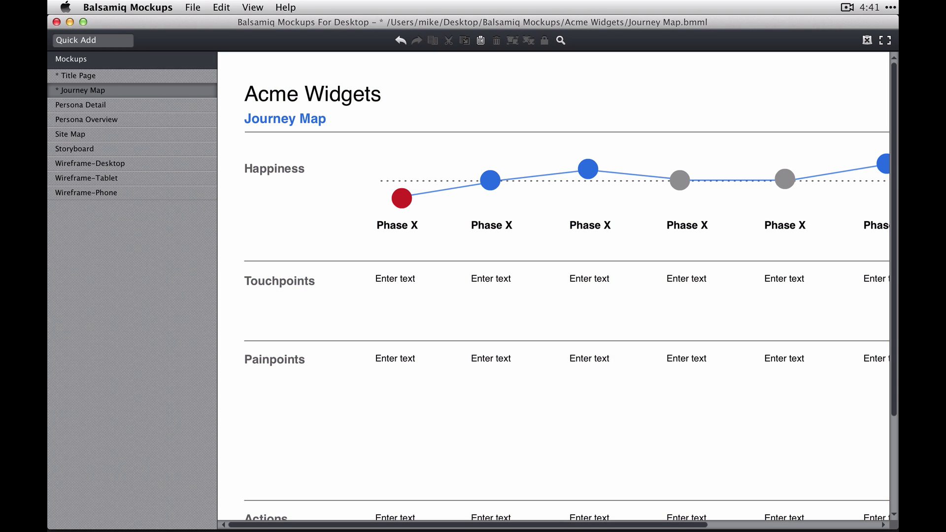
- Review the Journey Map, Persona Detail, Persona Overview, Site Map, Storyboard and Wireframe-Desktop pages, each fitted to the window
{"action": "key", "text": "super+2"}
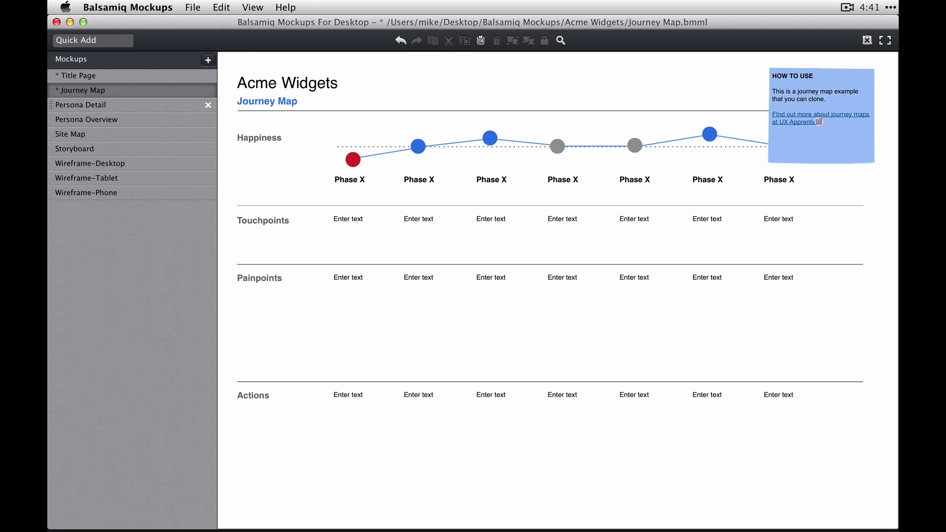
{"action": "left_click", "coordinate": [94, 105]}
{"action": "key", "text": "super+0"}
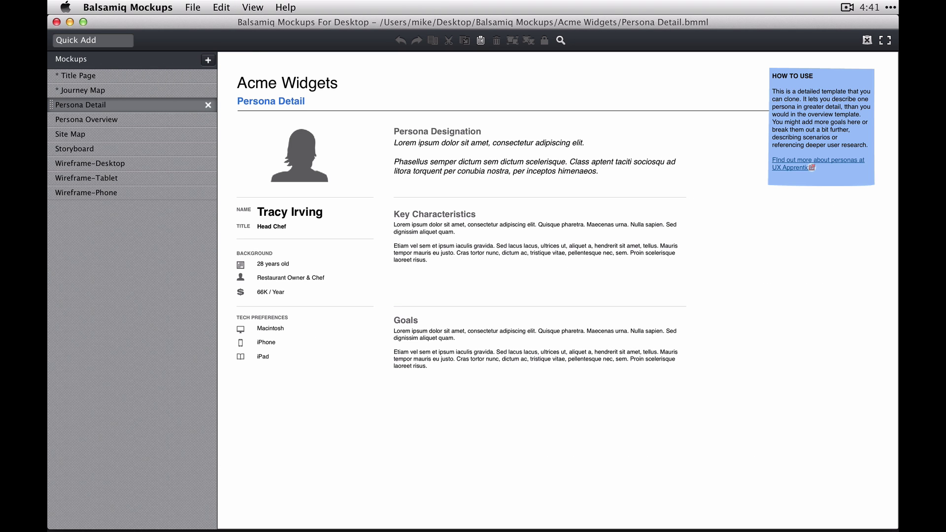
{"action": "left_click", "coordinate": [81, 119]}
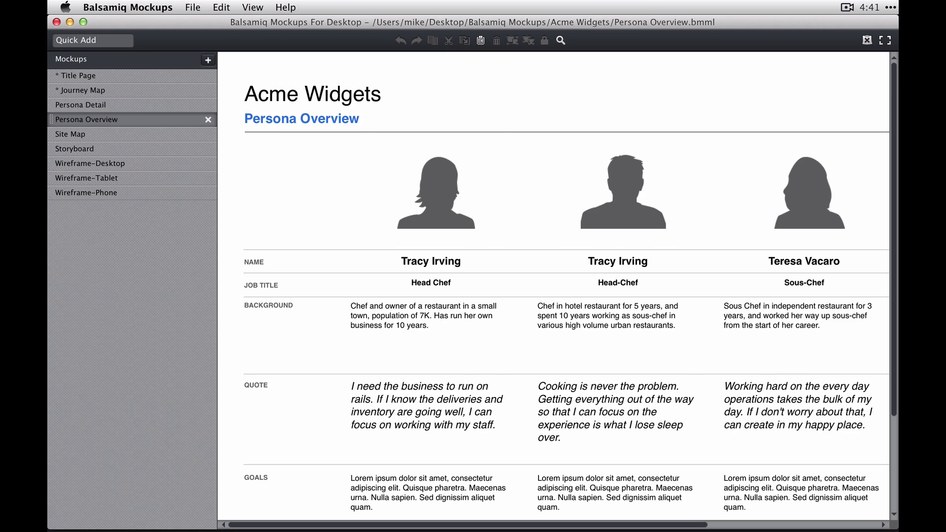
{"action": "key", "text": "super+0"}
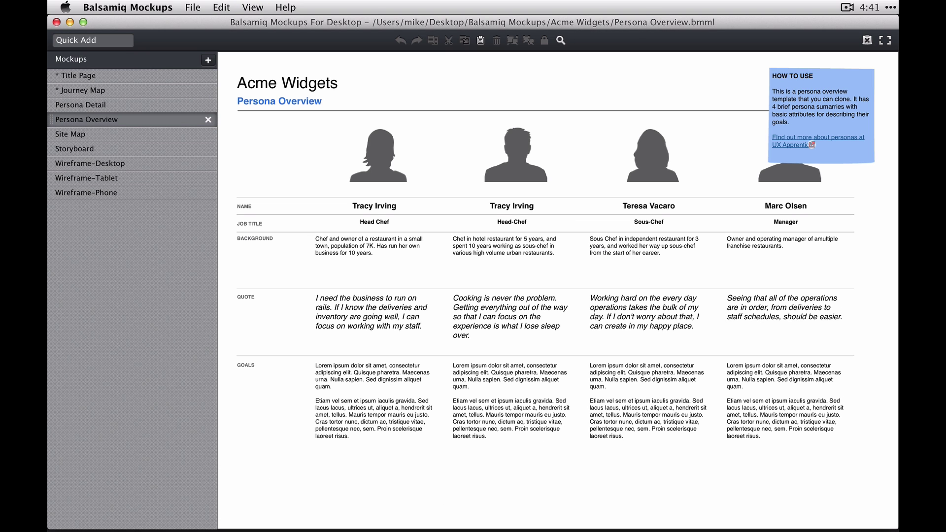
{"action": "left_click", "coordinate": [82, 134]}
{"action": "key", "text": "super+0"}
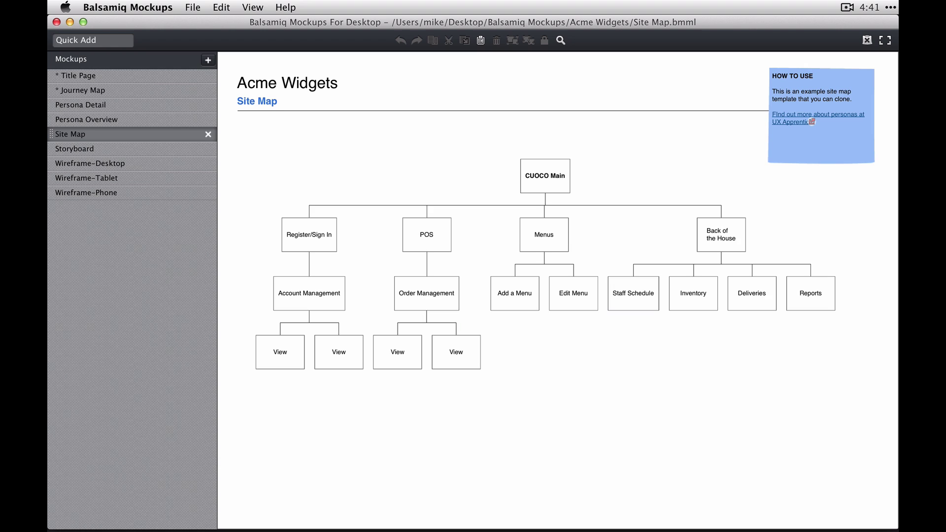
{"action": "left_click", "coordinate": [81, 148]}
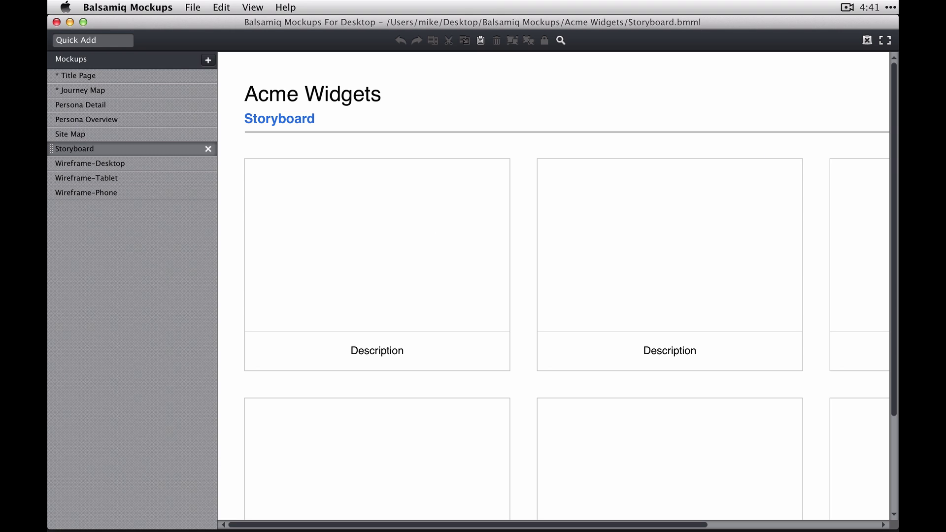
{"action": "key", "text": "super+0"}
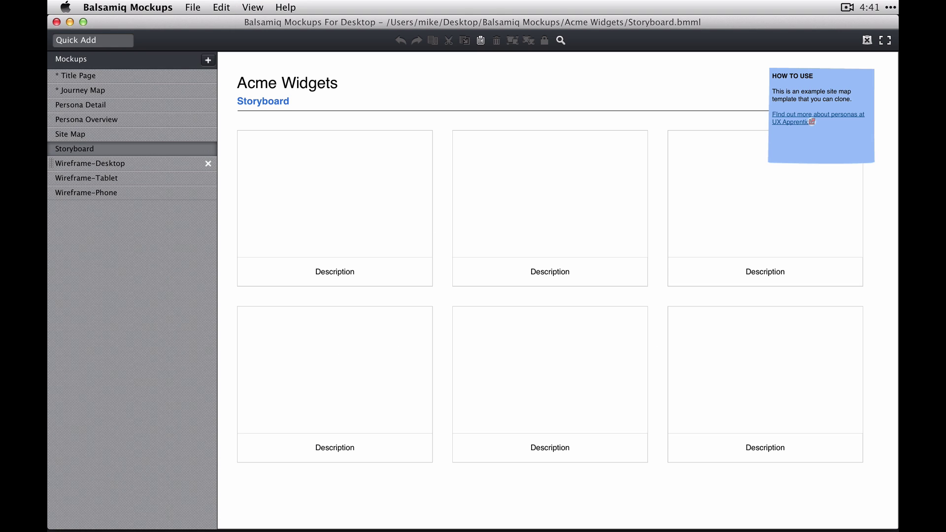
{"action": "left_click", "coordinate": [91, 163]}
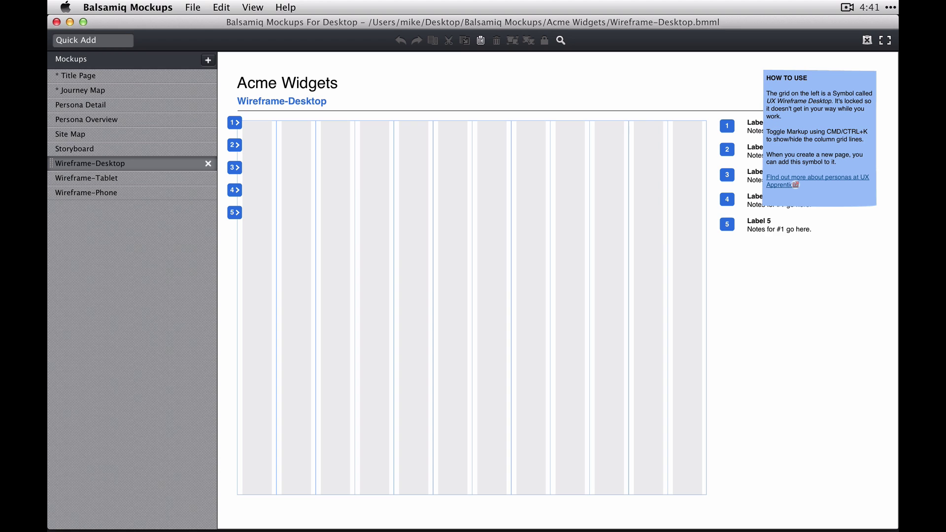
- Review the Wireframe-Tablet and Wireframe-Phone pages, each fitted to the window
{"action": "left_click", "coordinate": [90, 178]}
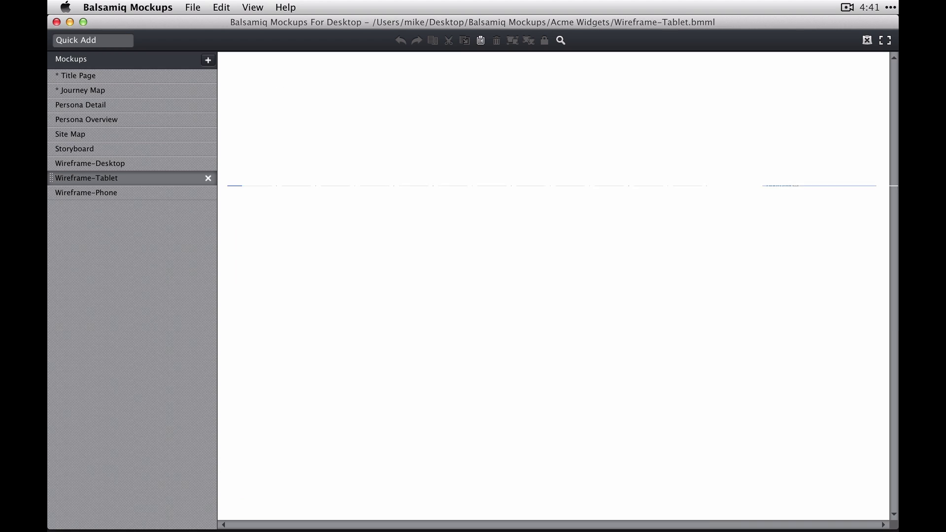
{"action": "key", "text": "super+minus"}
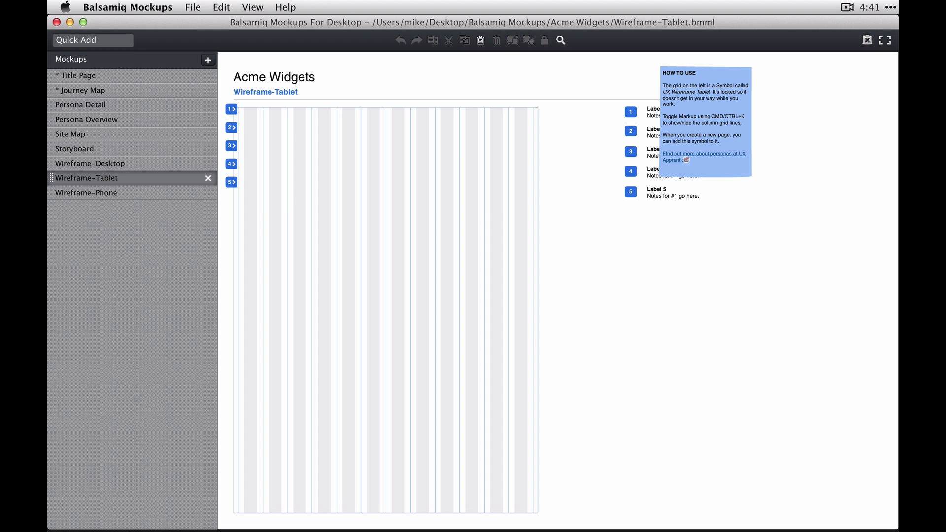
{"action": "left_click", "coordinate": [90, 192]}
{"action": "key", "text": "super+minus"}
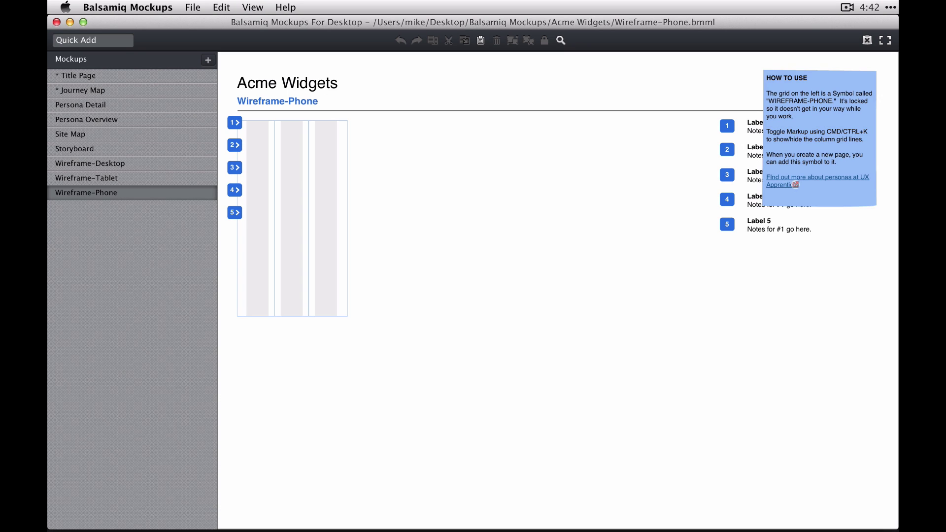
- Create a new blank mockup and save it as "Home Page" in the Acme Widgets folder
{"action": "left_click", "coordinate": [193, 8]}
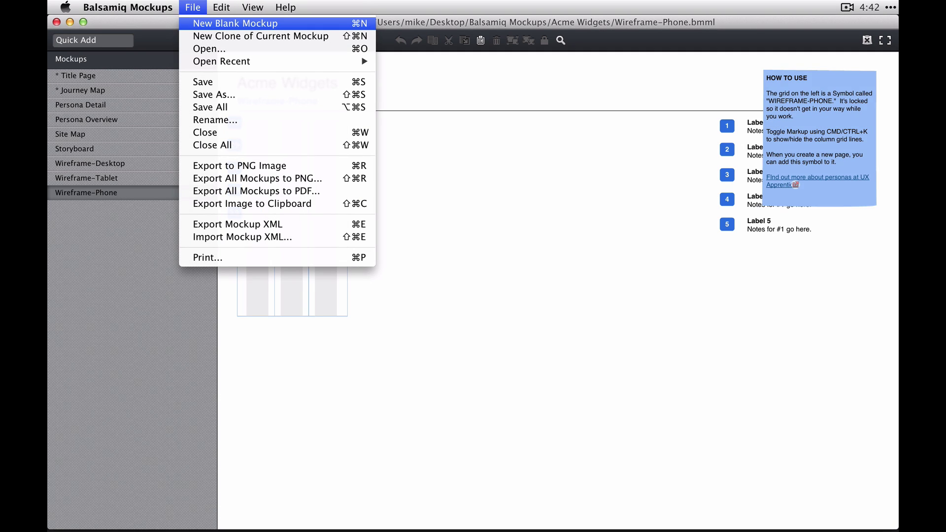
{"action": "left_click", "coordinate": [235, 24]}
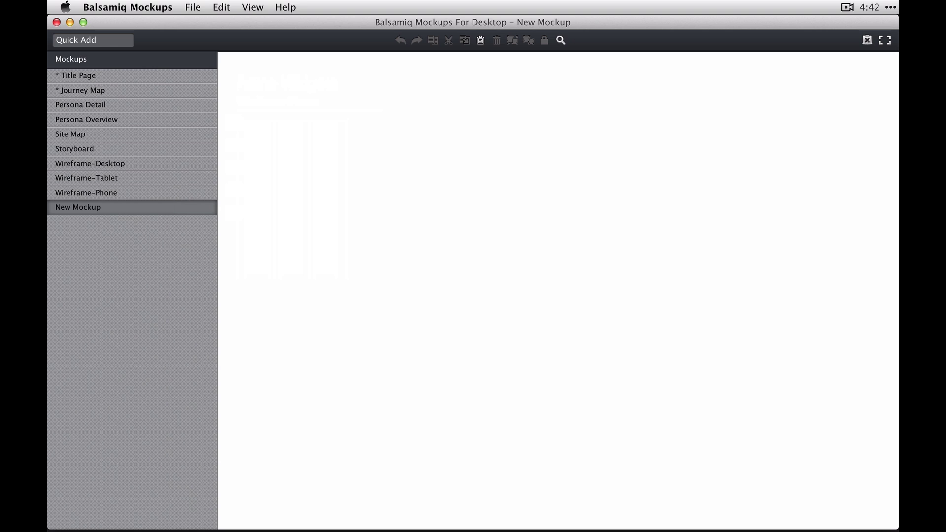
{"action": "key", "text": "super+s"}
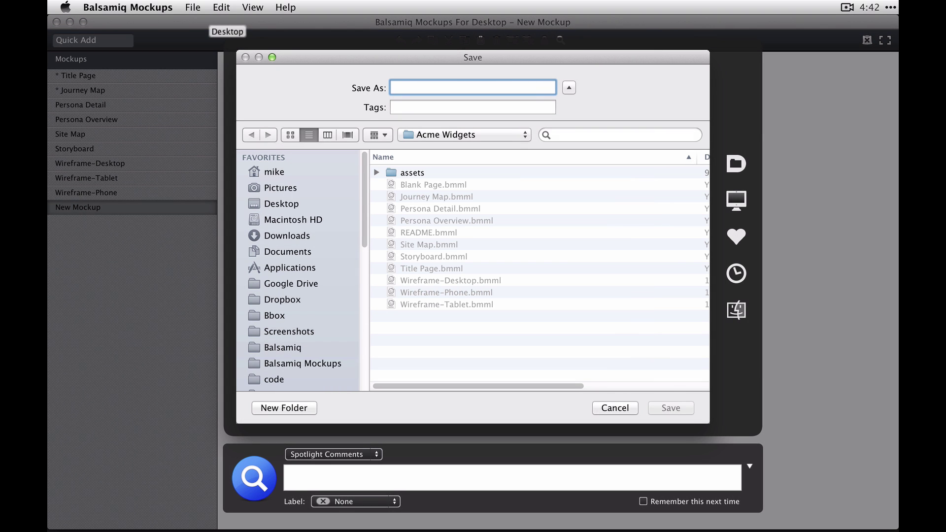
{"action": "type", "text": "Home Page"}
{"action": "key", "text": "Return"}
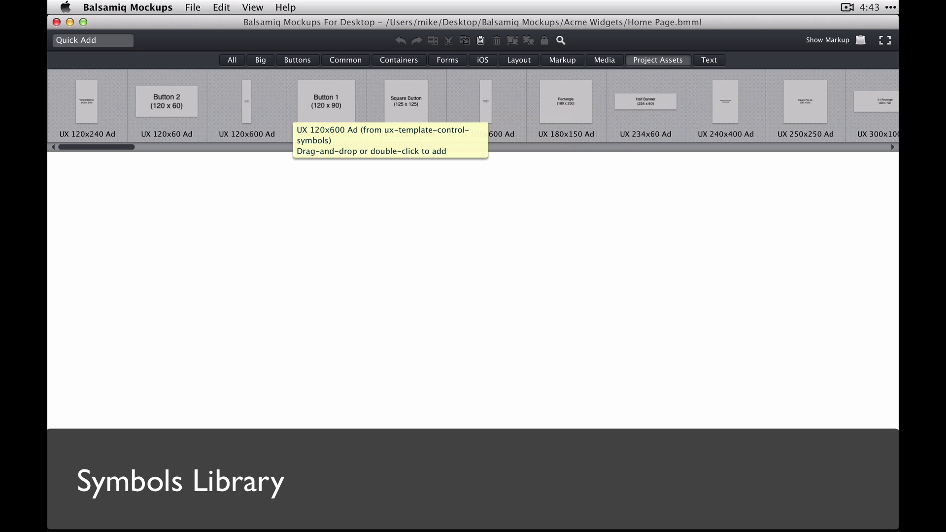
- Browse the UX symbols available in the project assets, from ad units through form inputs to sticky notes and tabs
{"action": "left_click", "coordinate": [640, 146]}
{"action": "scroll", "coordinate": [472, 106], "scroll_direction": "right", "scroll_amount": 20}
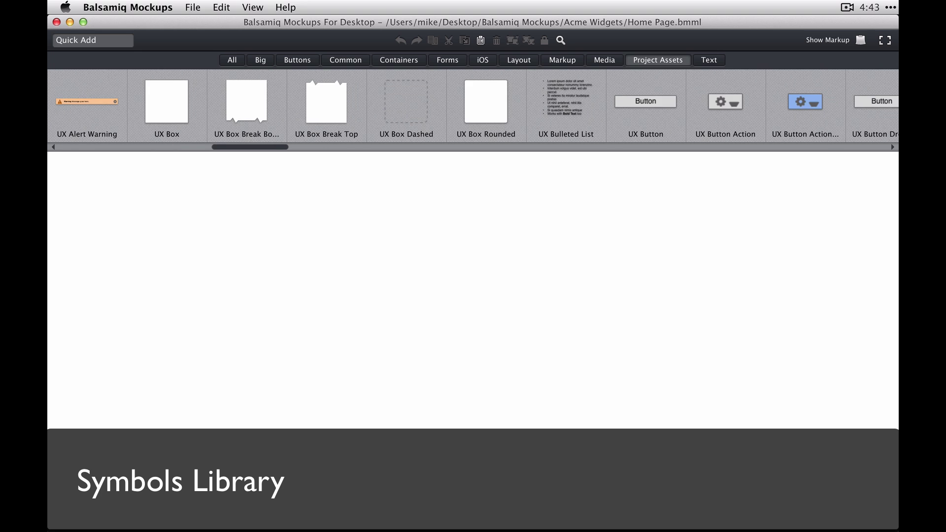
{"action": "scroll", "coordinate": [473, 106], "scroll_direction": "right", "scroll_amount": 20}
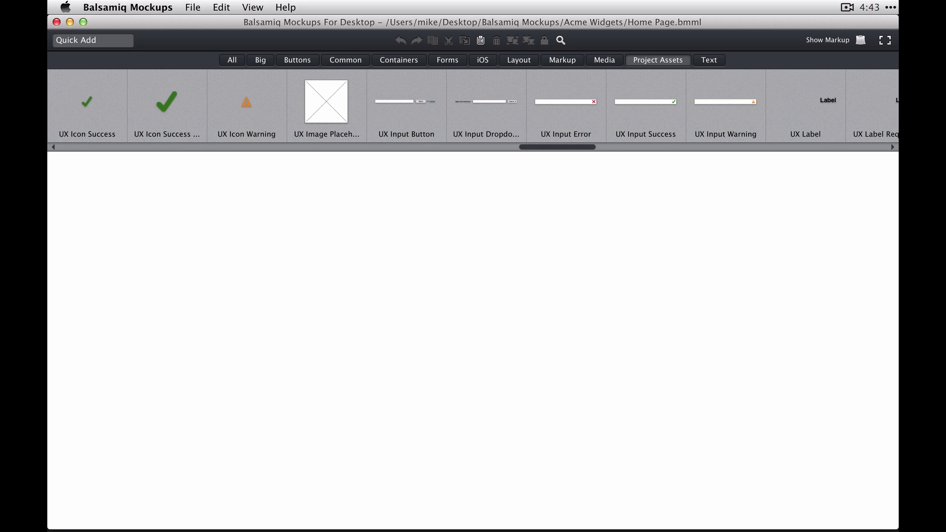
{"action": "scroll", "coordinate": [472, 106], "scroll_direction": "right", "scroll_amount": 20}
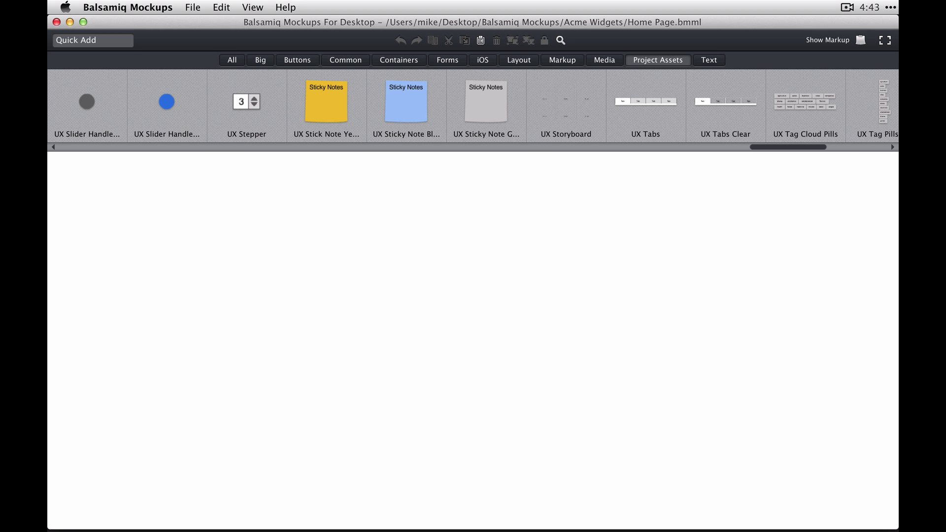
- Open the ux-template-control-symbols library from the project's assets folder
{"action": "key", "text": "super+o"}
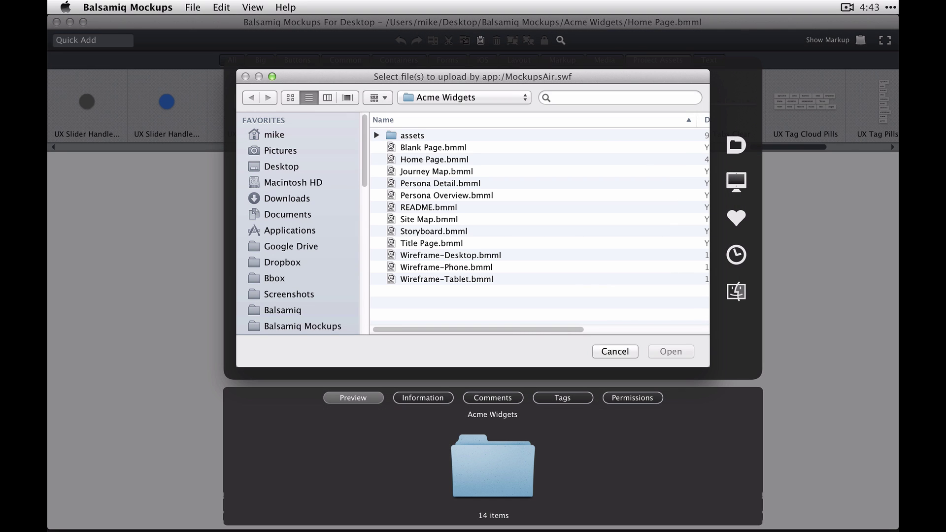
{"action": "left_click", "coordinate": [377, 135]}
{"action": "double_click", "coordinate": [485, 231]}
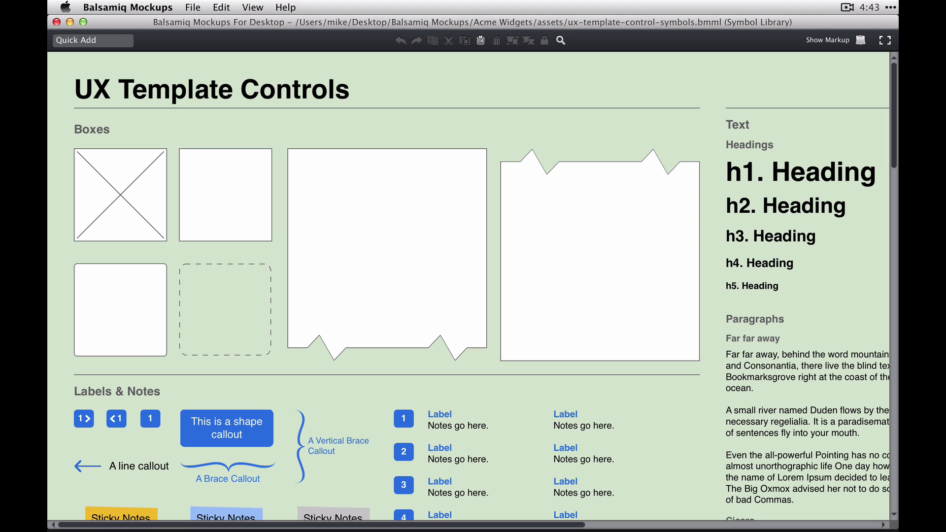
- Examine the control library's boxes, notes, form elements, navigation, video player, text and ad units, and close it
{"action": "key", "text": "Page_Down"}
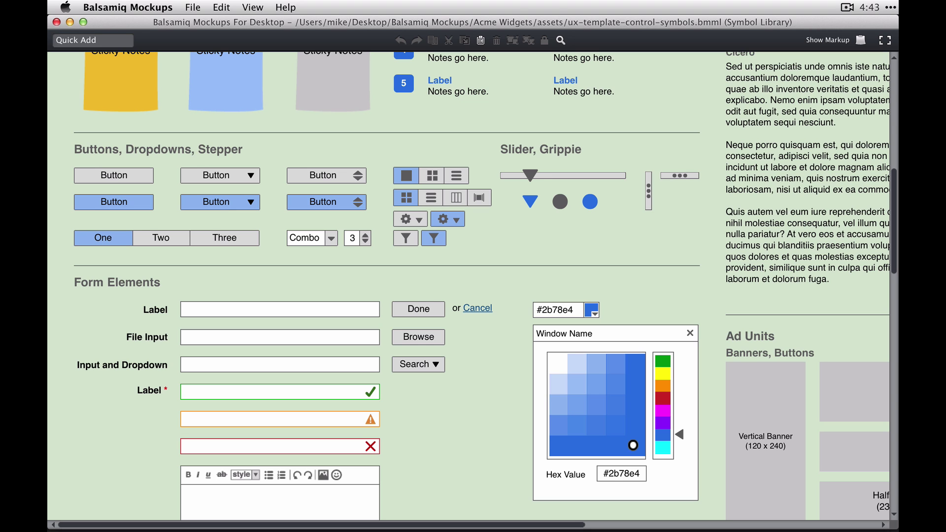
{"action": "scroll", "coordinate": [684, 108], "scroll_direction": "down", "scroll_amount": 10}
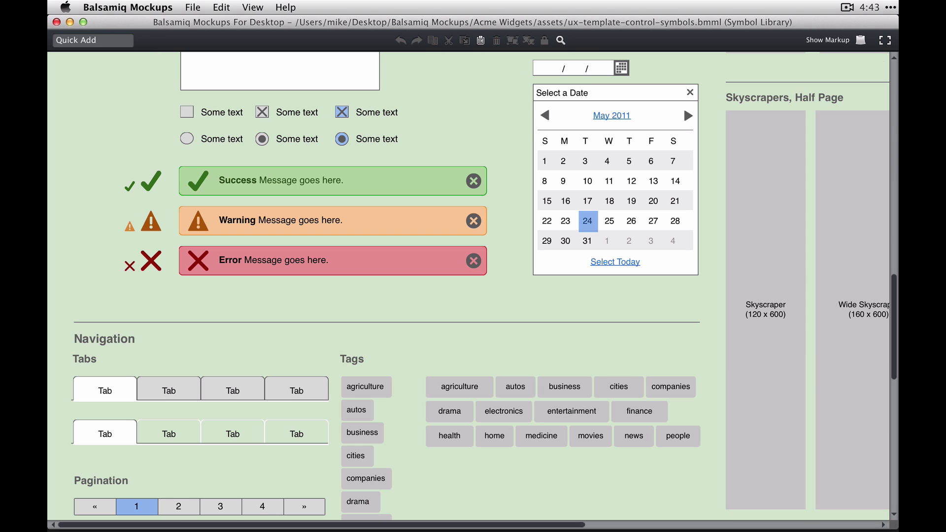
{"action": "scroll", "coordinate": [684, 107], "scroll_direction": "down", "scroll_amount": 10}
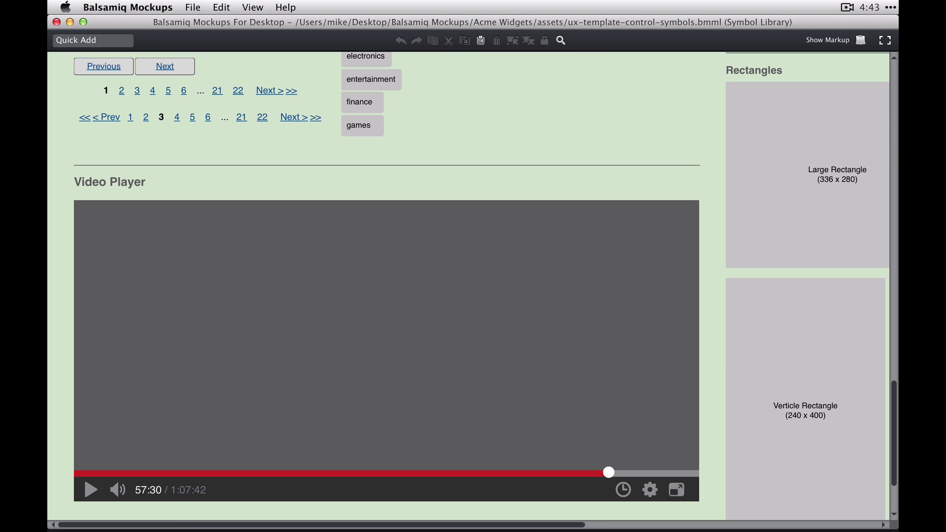
{"action": "scroll", "coordinate": [837, 488], "scroll_direction": "up", "scroll_amount": 1}
{"action": "scroll", "coordinate": [838, 488], "scroll_direction": "up", "scroll_amount": 20}
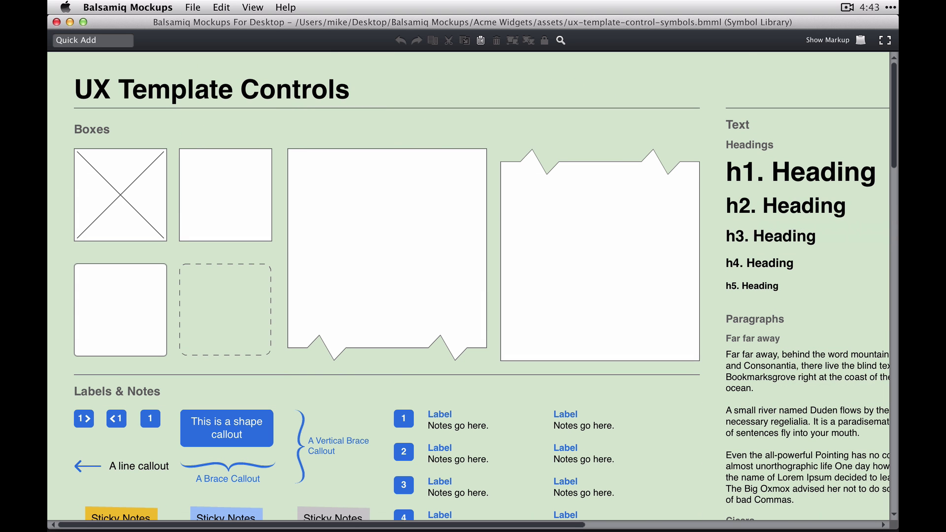
{"action": "scroll", "coordinate": [468, 286], "scroll_direction": "right", "scroll_amount": 10}
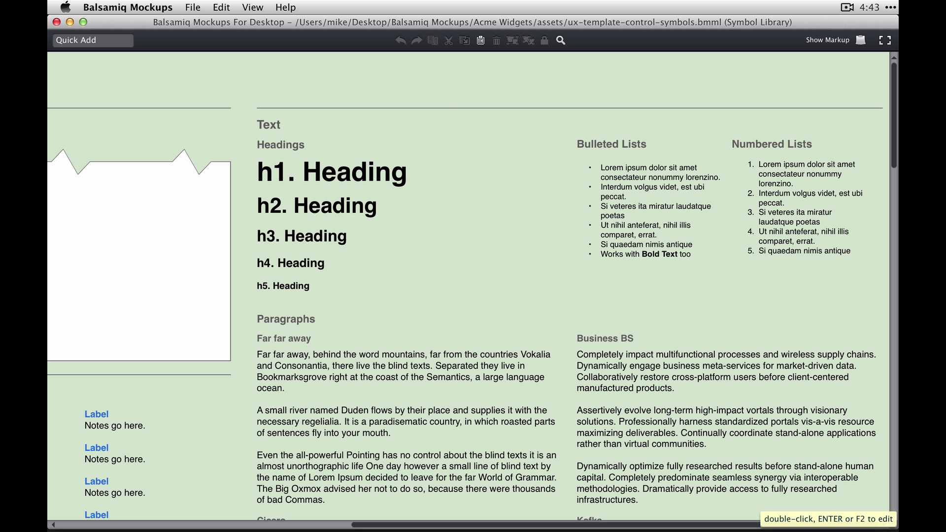
{"action": "scroll", "coordinate": [468, 286], "scroll_direction": "down", "scroll_amount": 10}
{"action": "scroll", "coordinate": [468, 286], "scroll_direction": "down", "scroll_amount": 10}
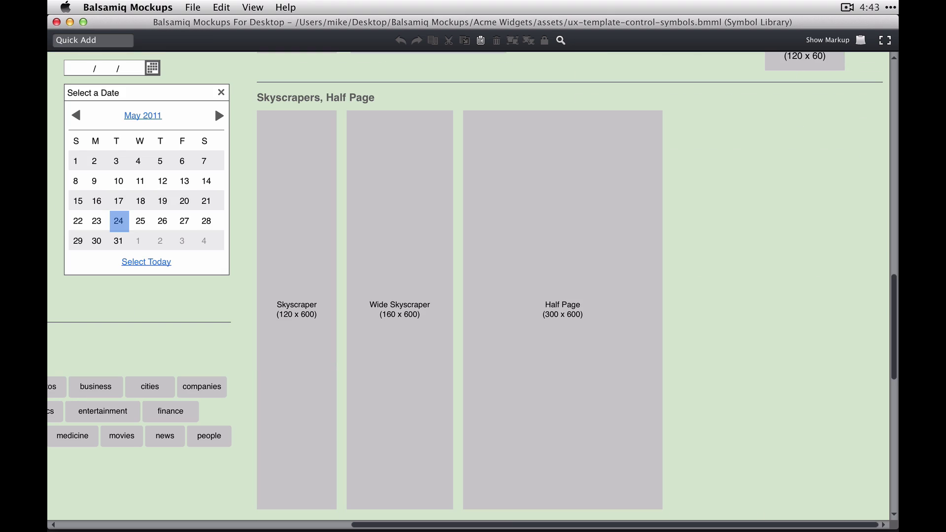
{"action": "scroll", "coordinate": [468, 285], "scroll_direction": "down", "scroll_amount": 10}
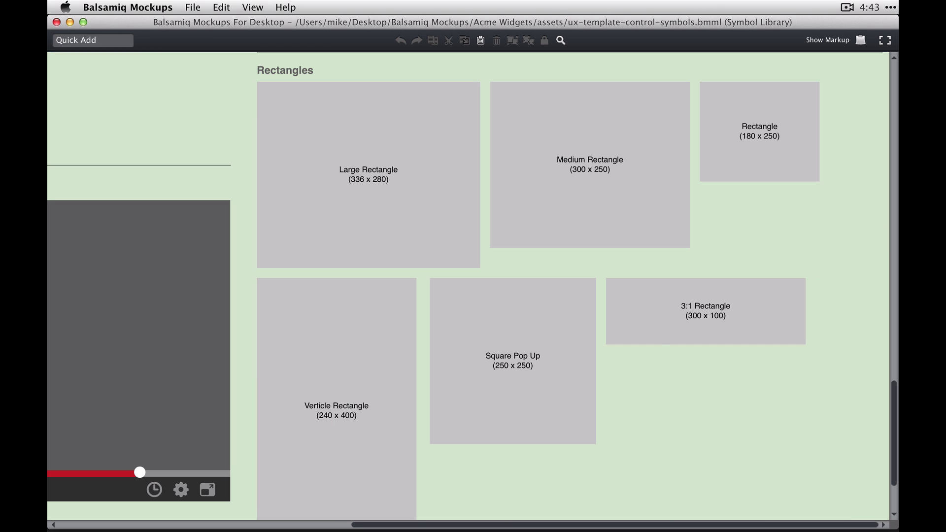
{"action": "key", "text": "super+w"}
- Add the UX Page Master symbol to the Home Page at position 0,0 and lock it
{"action": "key", "text": "super+b"}
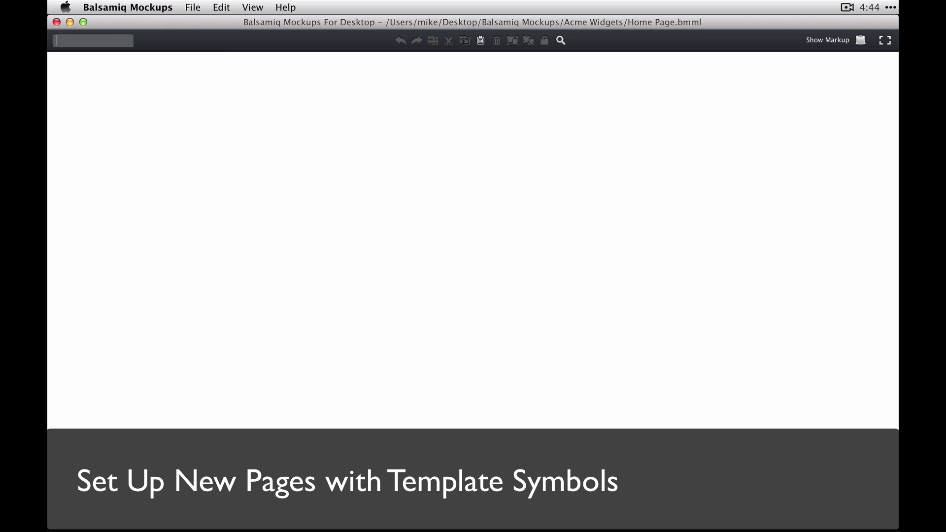
{"action": "type", "text": "ux page"}
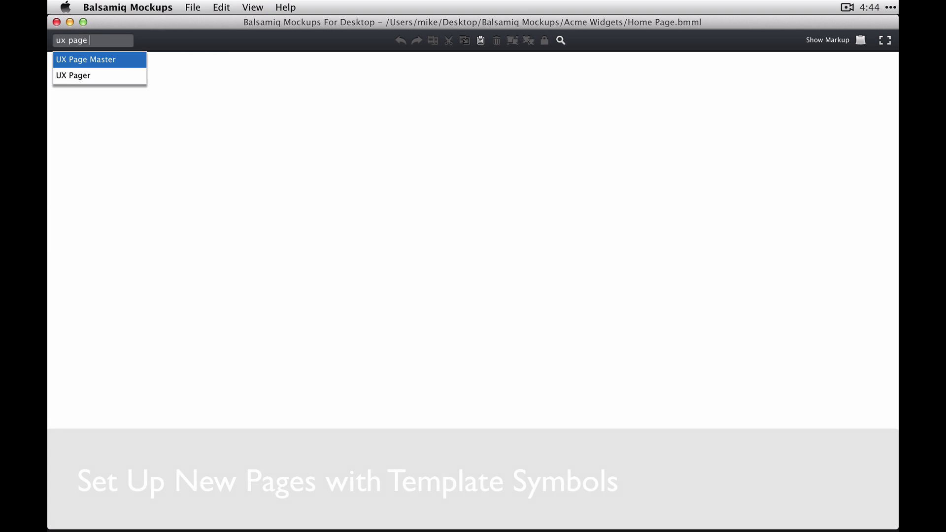
{"action": "key", "text": "Return"}
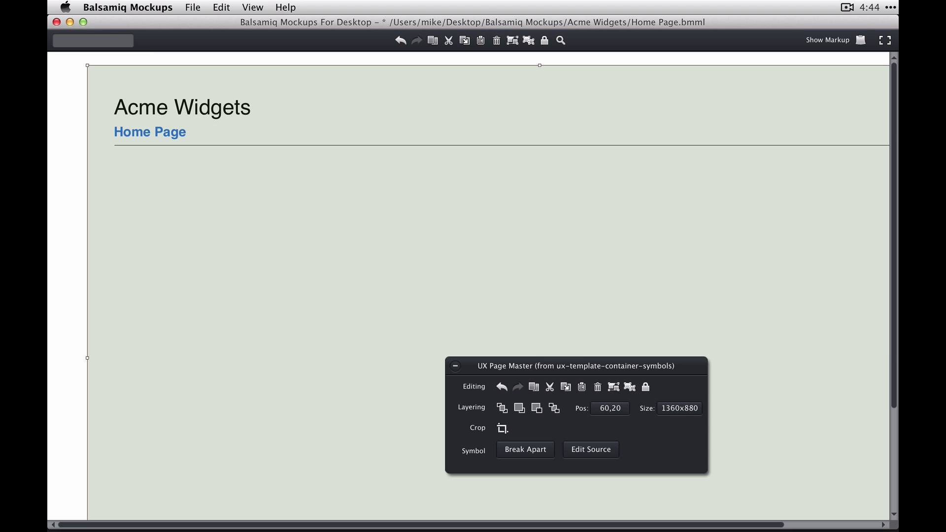
{"action": "left_click_drag", "start_coordinate": [166, 71], "coordinate": [126, 58]}
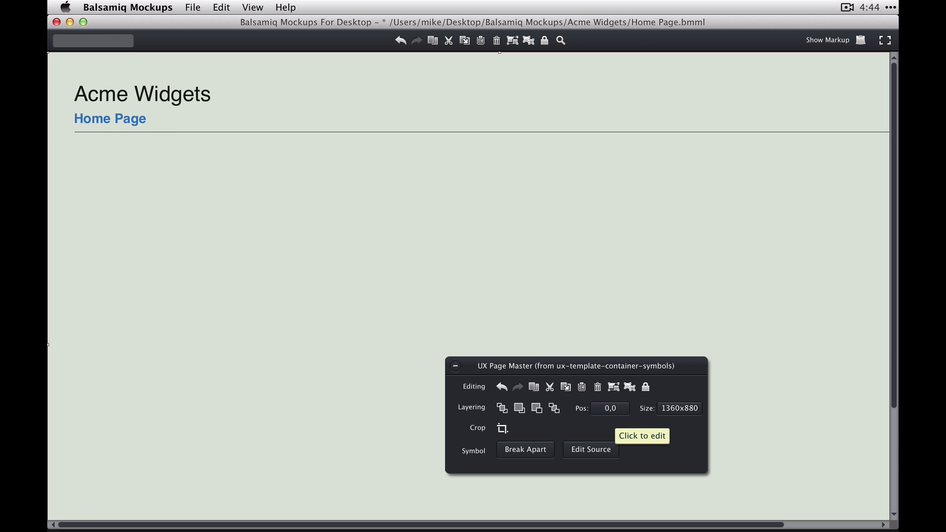
{"action": "left_click", "coordinate": [646, 387]}
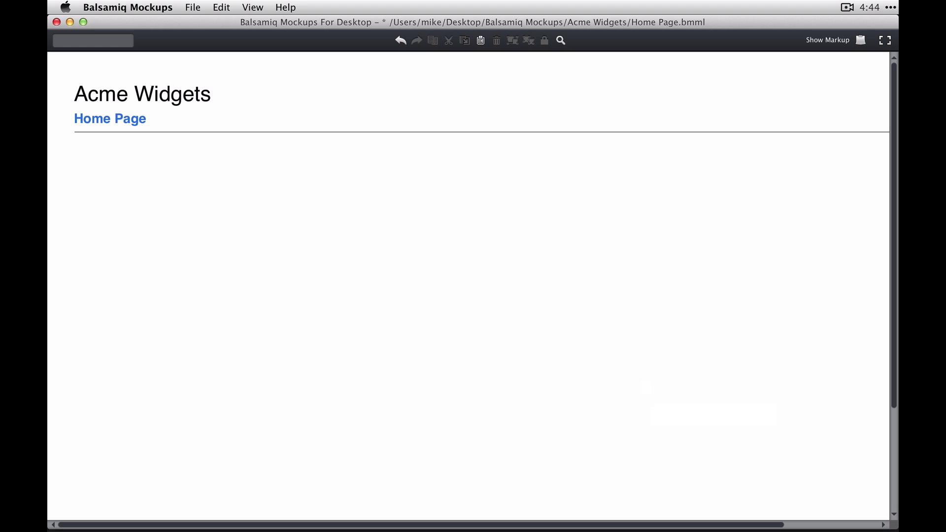
- Add the UX Wireframe Desktop symbol to the Home Page at position 40,140 and lock it
{"action": "type", "text": "wirefra"}
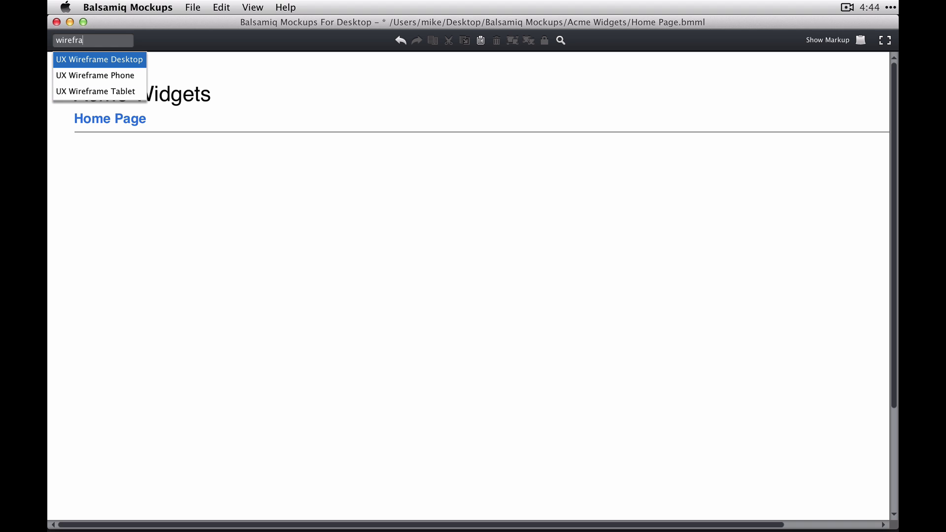
{"action": "key", "text": "Return"}
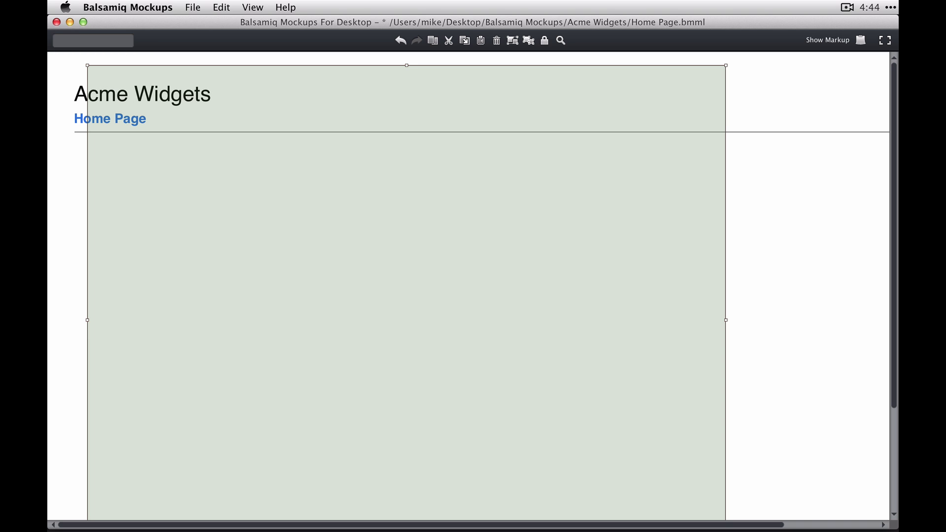
{"action": "left_click", "coordinate": [610, 408]}
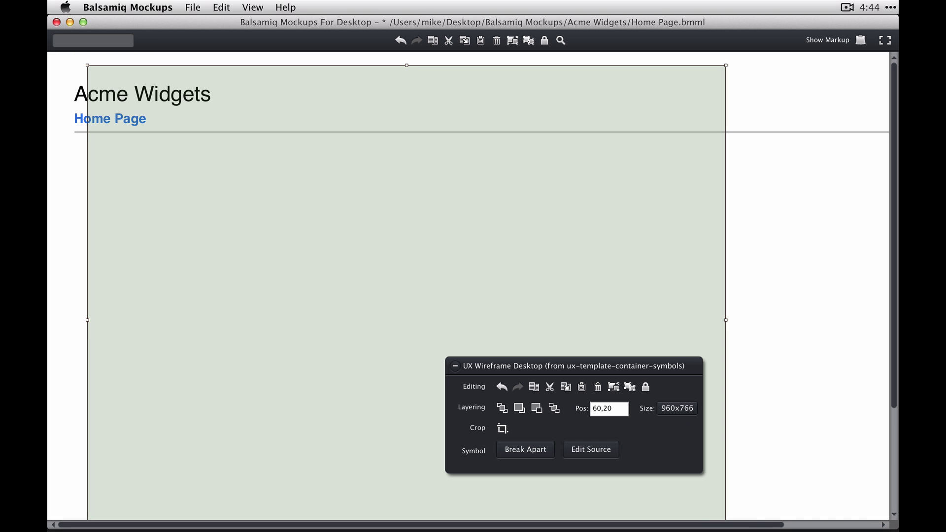
{"action": "double_click", "coordinate": [597, 408]}
{"action": "type", "text": "40"}
{"action": "key", "text": "Right"}
{"action": "key", "text": "shift+Right"}
{"action": "type", "text": "14"}
{"action": "key", "text": "Return"}
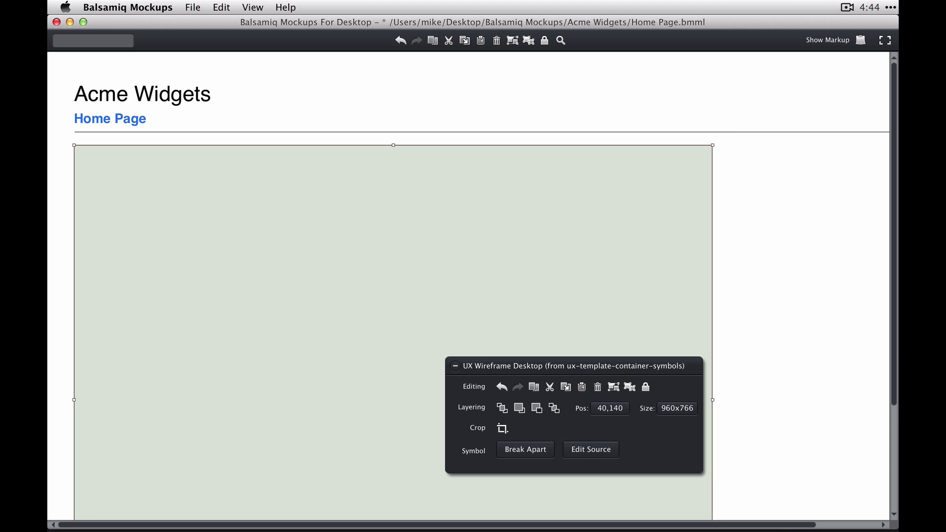
{"action": "left_click", "coordinate": [645, 387]}
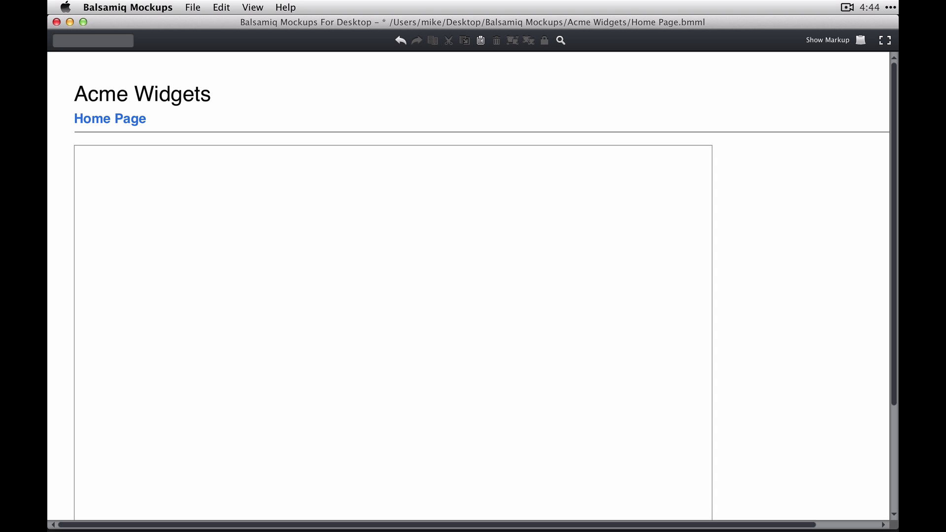
- Show the markup to check the wireframe's column grid, and hide it again
{"action": "left_click", "coordinate": [861, 40]}
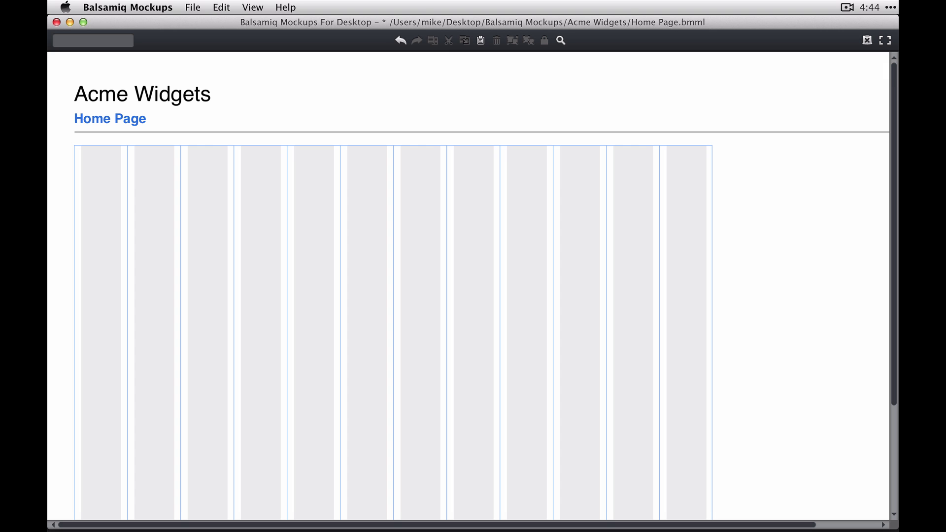
{"action": "key", "text": "super+k"}
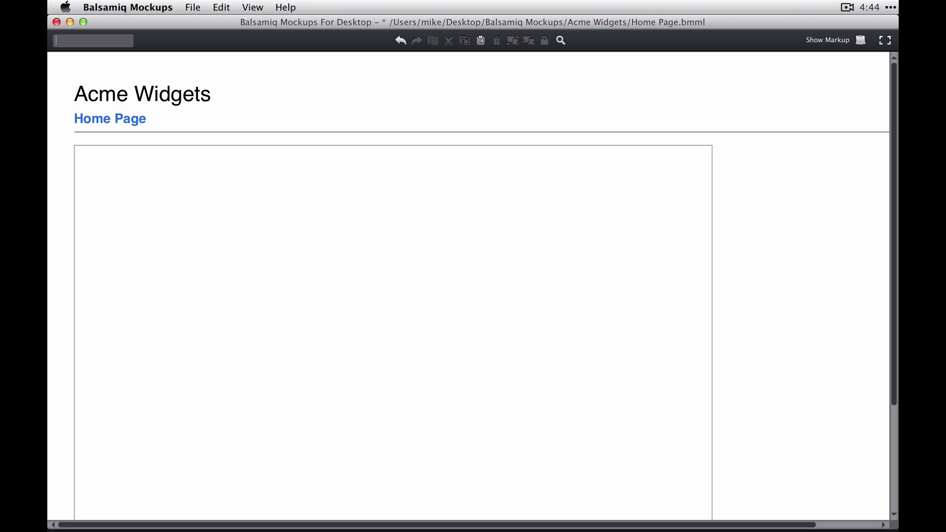
- Add the UX Notes + Callout Numbers symbol beside the wireframe at position 1050,140 and leave it deselected
{"action": "type", "text": "/notes"}
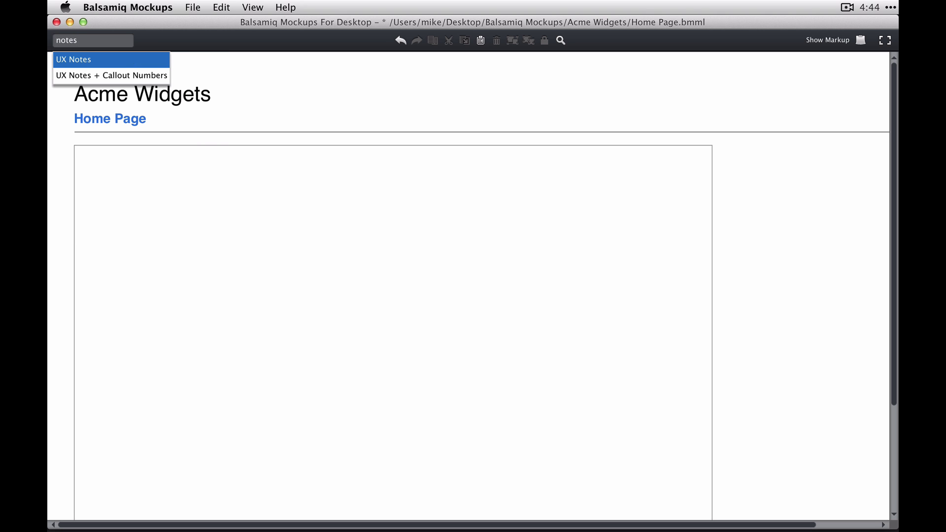
{"action": "key", "text": "Return"}
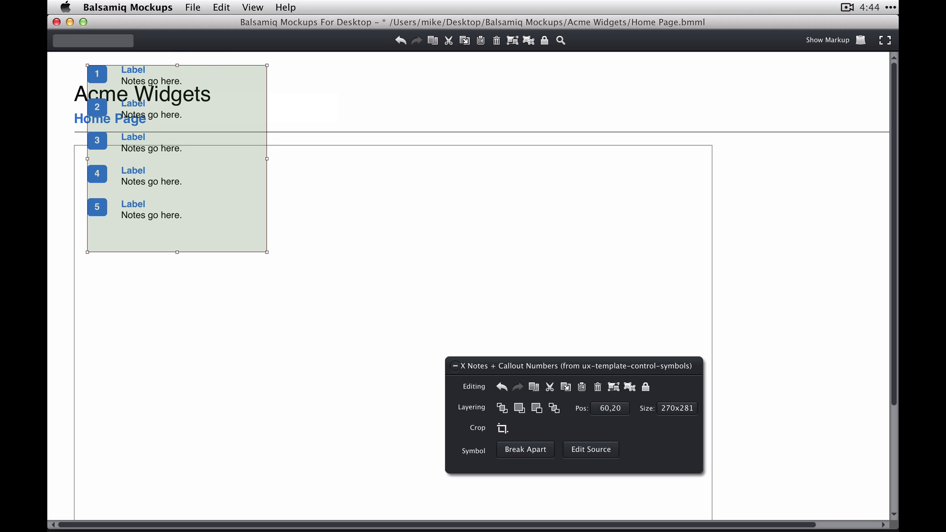
{"action": "left_click_drag", "start_coordinate": [131, 80], "coordinate": [791, 161]}
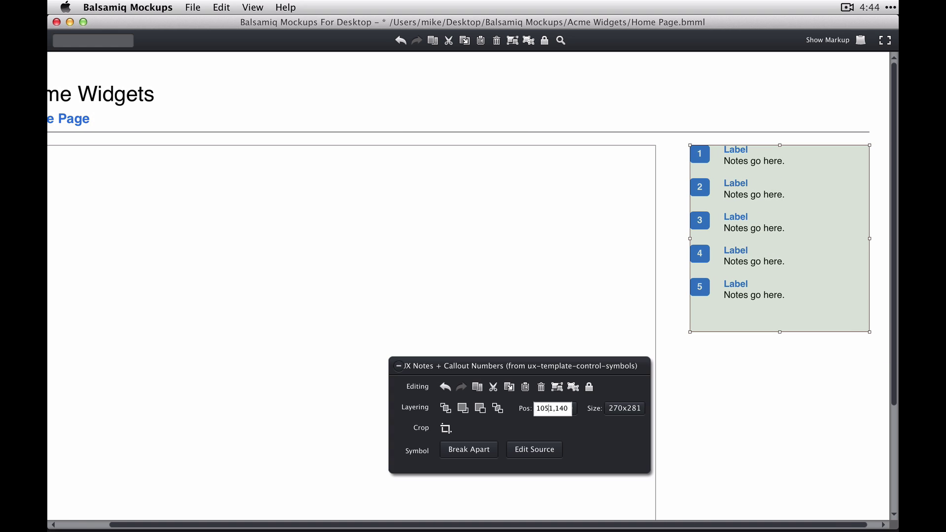
{"action": "key", "text": "Delete"}
{"action": "type", "text": "0"}
{"action": "key", "text": "Return"}
{"action": "key", "text": "Escape"}
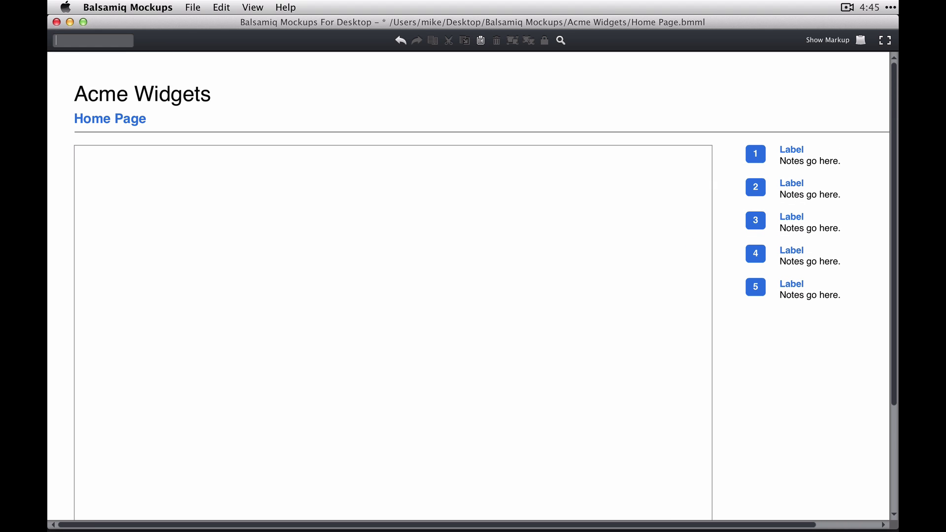
- Show the markup and add a UX H3 Heading at position 50,163 with the text Acme Widgets
{"action": "key", "text": "super+k"}
{"action": "type", "text": "h3"}
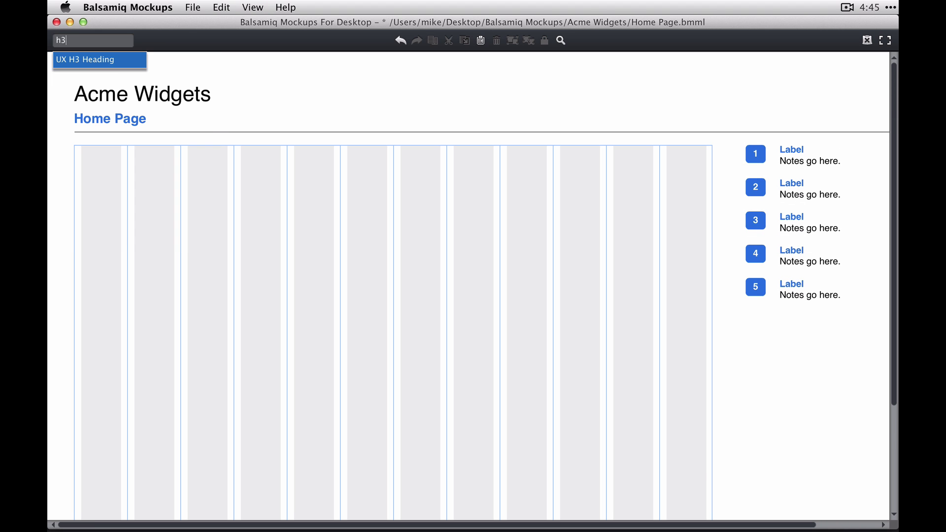
{"action": "key", "text": "Return"}
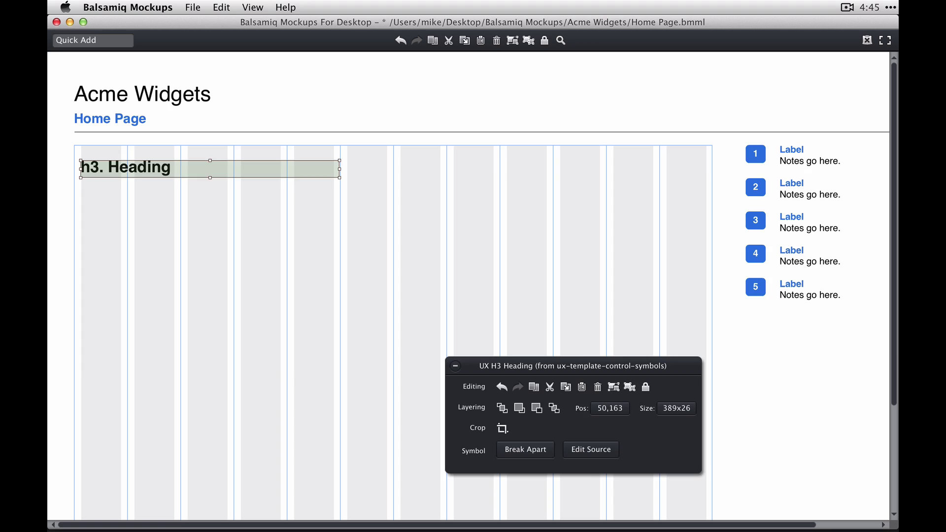
{"action": "key", "text": "Return"}
{"action": "type", "text": "Acme Wide"}
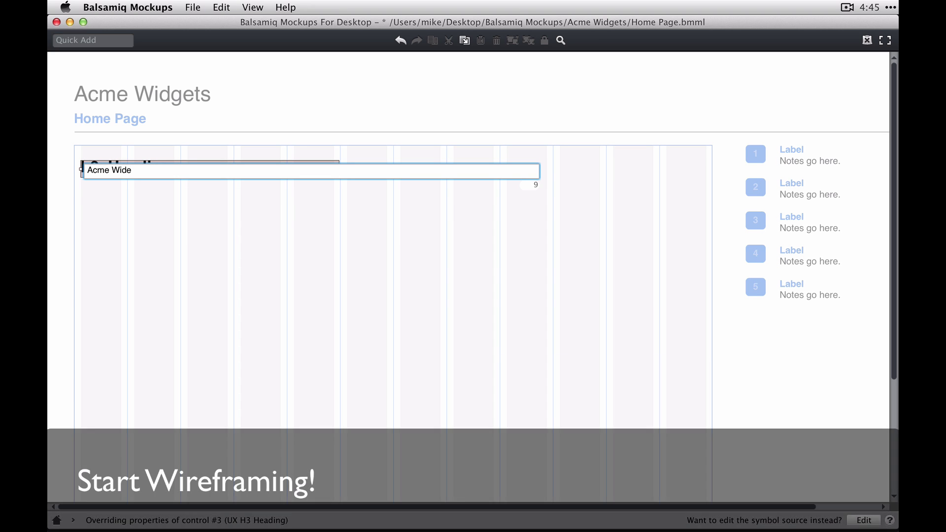
{"action": "key", "text": "BackSpace"}
{"action": "type", "text": "gets"}
{"action": "key", "text": "Return"}
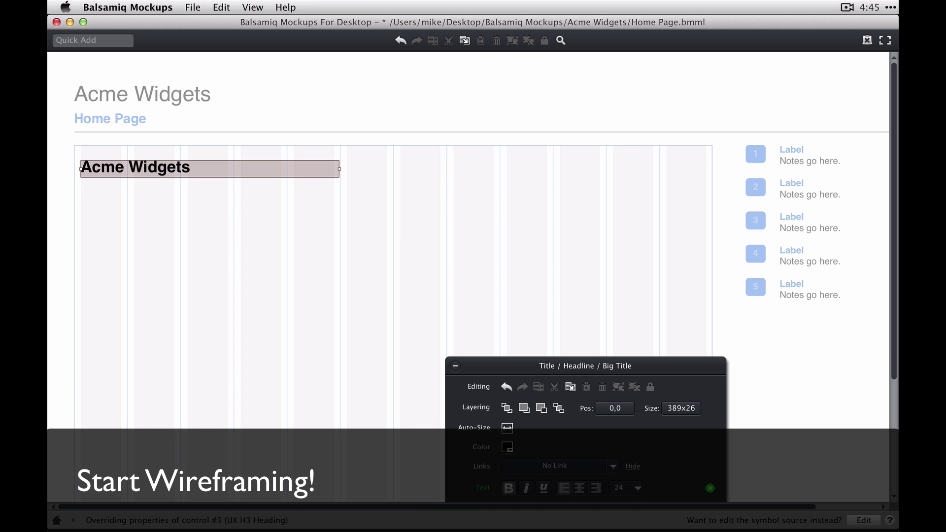
{"action": "key", "text": "Escape"}
- Add a Link Bar with the default links at position 763,167, level with the Acme Widgets heading
{"action": "type", "text": "linkb"}
{"action": "key", "text": "Return"}
{"action": "left_click_drag", "start_coordinate": [170, 74], "coordinate": [640, 171]}
- Add a Horizontal Rule under the wireframe's header at position 50,189, spanning the columns at 940 px wide
{"action": "key", "text": "slash"}
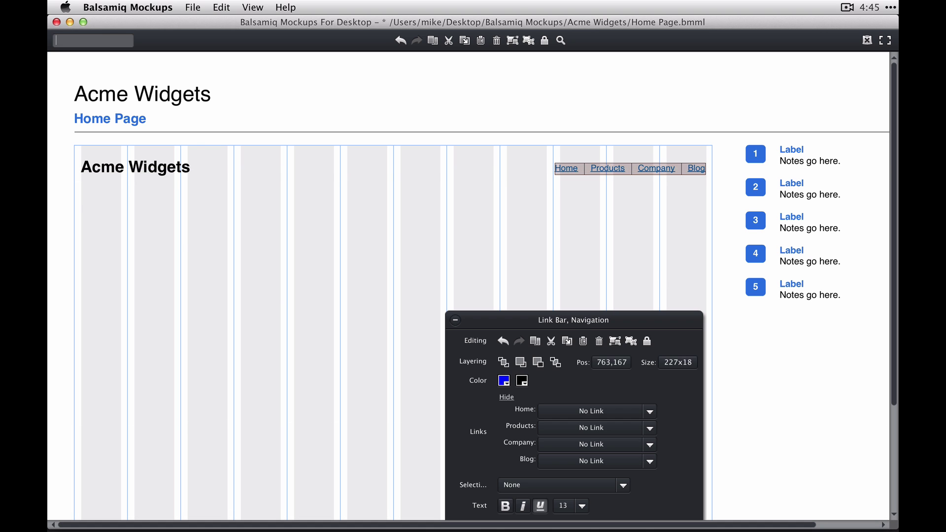
{"action": "type", "text": "hori"}
{"action": "key", "text": "Down"}
{"action": "key", "text": "Return"}
{"action": "left_click_drag", "start_coordinate": [121, 68], "coordinate": [706, 181]}
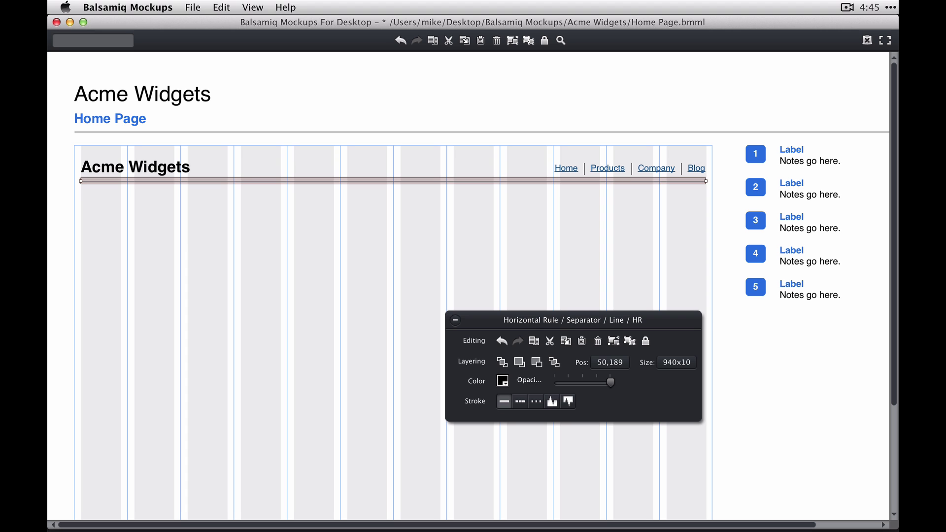
- Add a Geometric Shape rectangle under the header rule at position 50,199, sized 940x339, as the hero panel
{"action": "key", "text": "slash"}
{"action": "type", "text": "g"}
{"action": "key", "text": "Return"}
{"action": "left_click_drag", "start_coordinate": [98, 75], "coordinate": [710, 411]}
- Add a UX H1 Heading near the upper left of the hero panel with the text Hello, World!
{"action": "key", "text": "slash"}
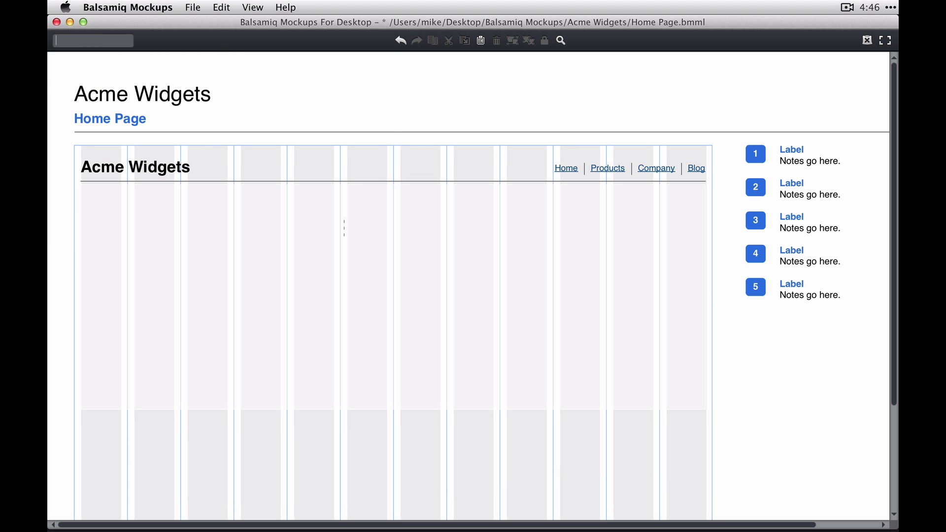
{"action": "type", "text": "h1"}
{"action": "key", "text": "Return"}
{"action": "left_click_drag", "start_coordinate": [140, 79], "coordinate": [151, 231]}
{"action": "key", "text": "Return"}
{"action": "key", "text": "Return"}
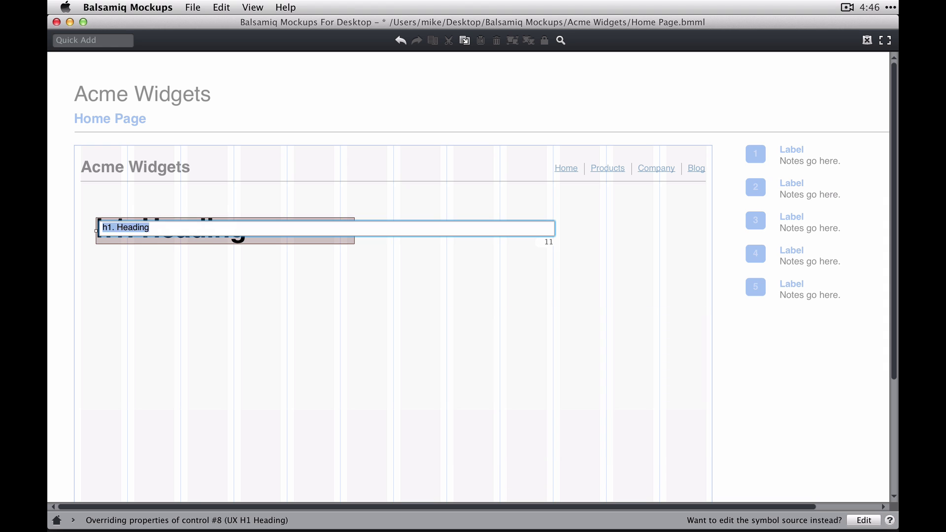
{"action": "type", "text": "Hello, World!"}
{"action": "key", "text": "Return"}
{"action": "key", "text": "Escape"}
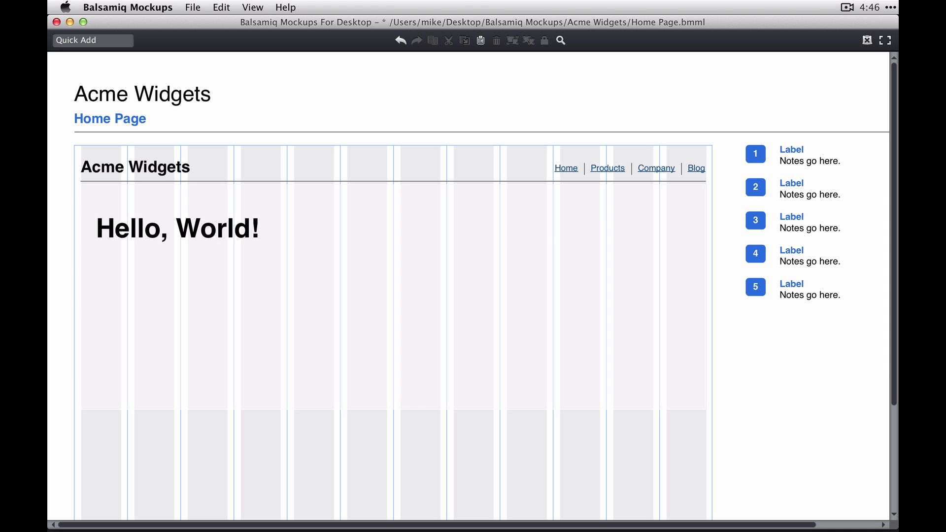
- Add the UX Paragraph Business BS symbol directly below the Hello, World! heading, aligned with its left edge
{"action": "type", "text": "ux par"}
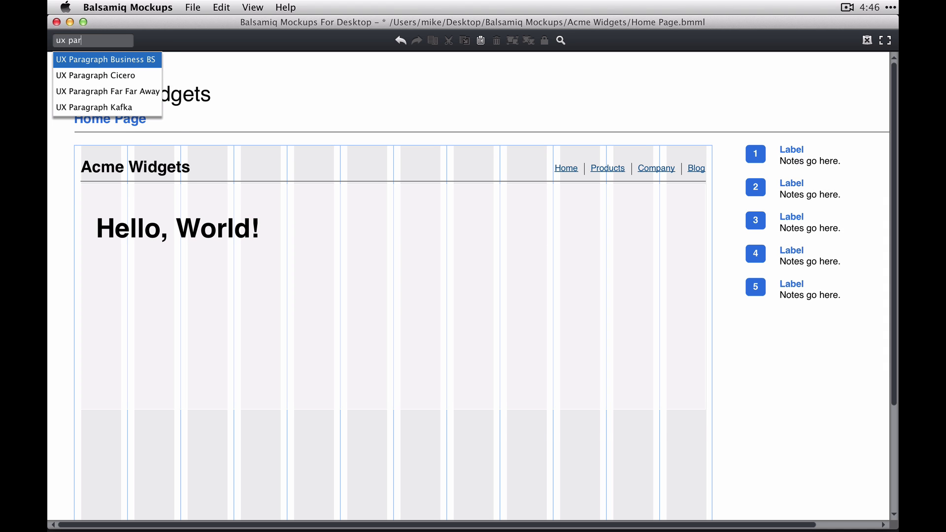
{"action": "key", "text": "Return"}
{"action": "left_click_drag", "start_coordinate": [158, 197], "coordinate": [166, 386]}
- Keep only the first paragraph of the hero's text block and shorten the block to fit it
{"action": "key", "text": "Return"}
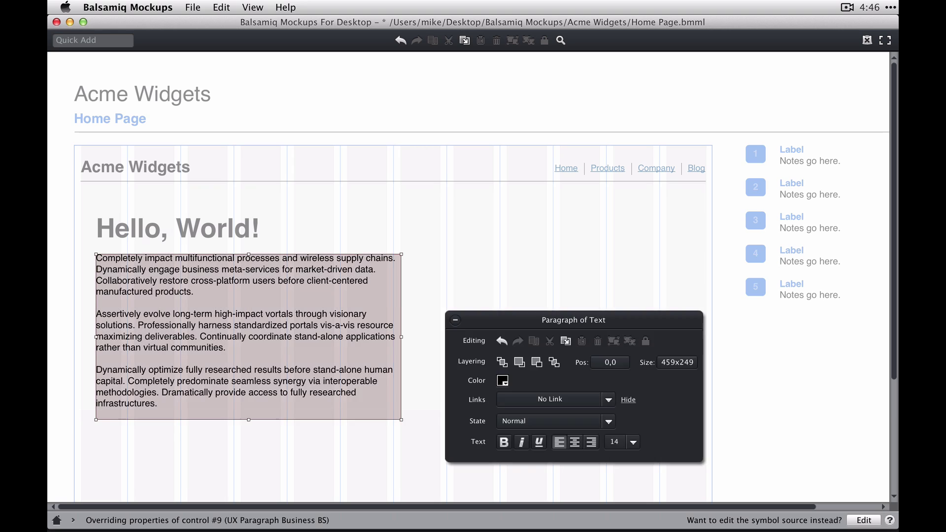
{"action": "key", "text": "Return"}
{"action": "left_click_drag", "start_coordinate": [109, 284], "coordinate": [503, 347]}
{"action": "key", "text": "BackSpace"}
{"action": "key", "text": "ctrl+Return"}
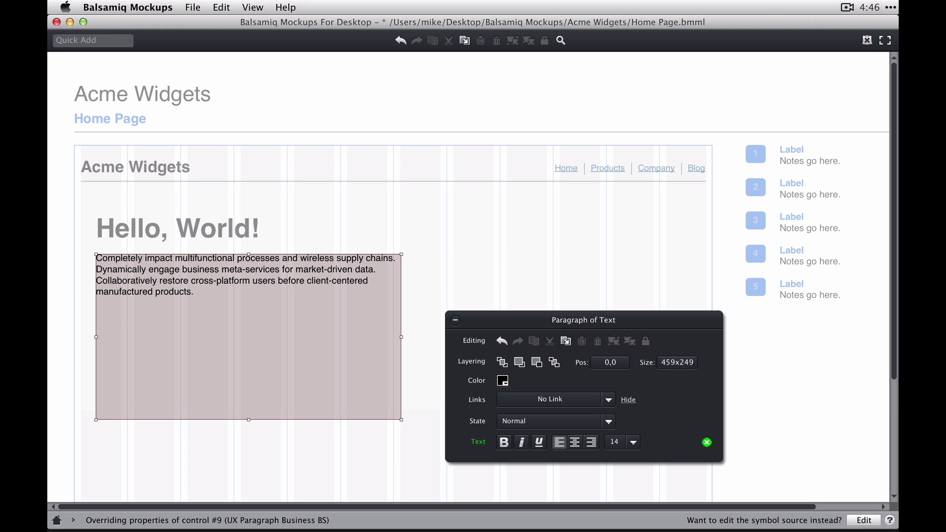
{"action": "left_click_drag", "start_coordinate": [249, 419], "coordinate": [248, 304]}
{"action": "key", "text": "Escape"}
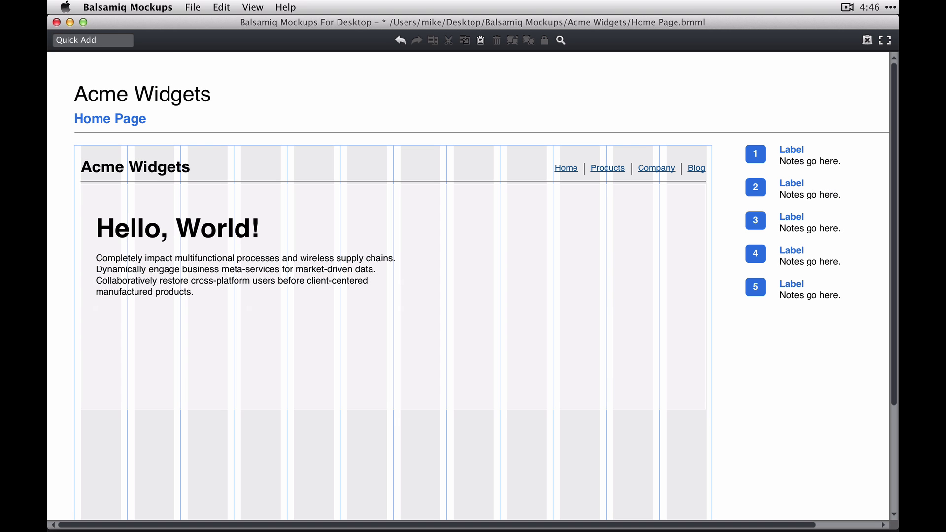
{"action": "type", "text": "/ux b"}
{"action": "left_click", "coordinate": [77, 156]}
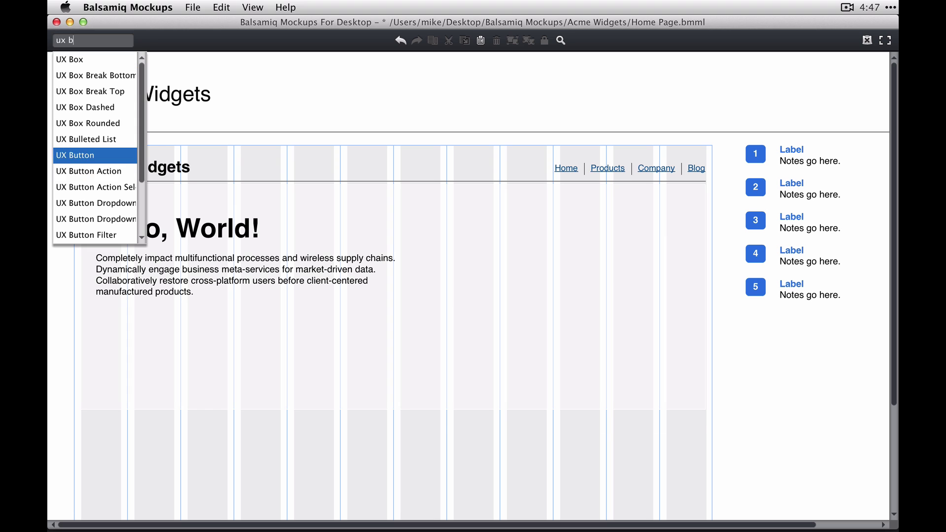
{"action": "left_click_drag", "start_coordinate": [143, 76], "coordinate": [152, 317]}
{"action": "key", "text": "Delete"}
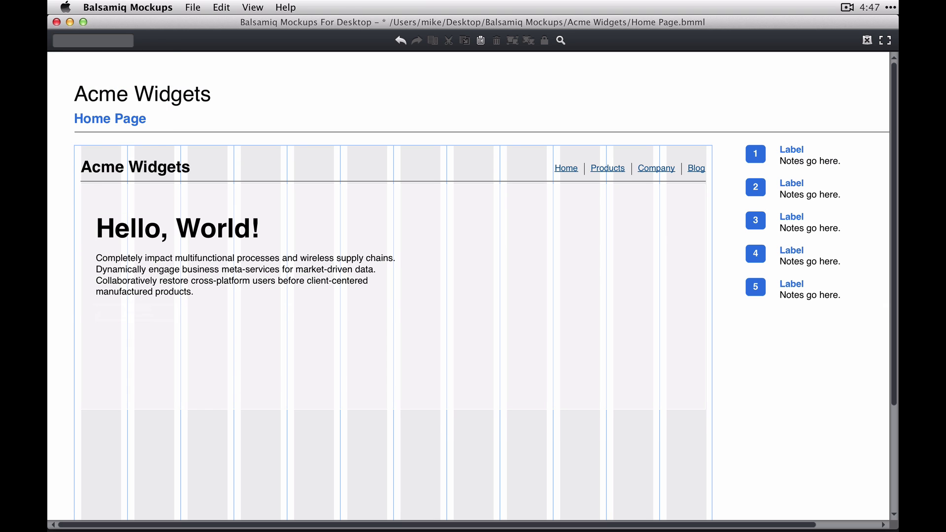
- Add the UX Button Primary symbol below the hero paragraph, aligned with its left edge
{"action": "type", "text": "ux butt"}
{"action": "key", "text": "Down"}
{"action": "key", "text": "Down"}
{"action": "key", "text": "Down"}
{"action": "key", "text": "Down"}
{"action": "key", "text": "Down"}
{"action": "key", "text": "Down"}
{"action": "key", "text": "Down"}
{"action": "key", "text": "Down"}
{"action": "key", "text": "Down"}
{"action": "key", "text": "Return"}
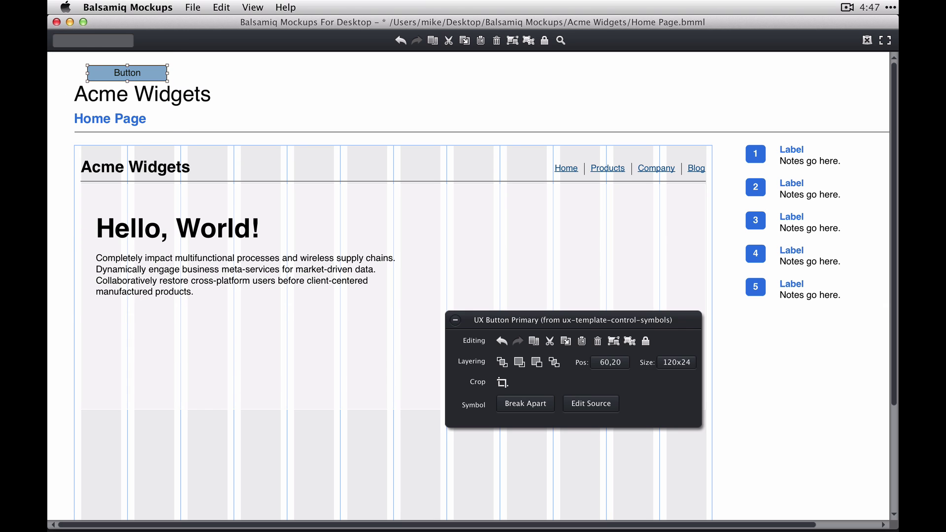
{"action": "left_click_drag", "start_coordinate": [127, 73], "coordinate": [136, 313]}
- Label the hero panel's primary button "View Details >" and leave the symbol's editing mode
{"action": "double_click", "coordinate": [136, 313]}
{"action": "type", "text": "Vi"}
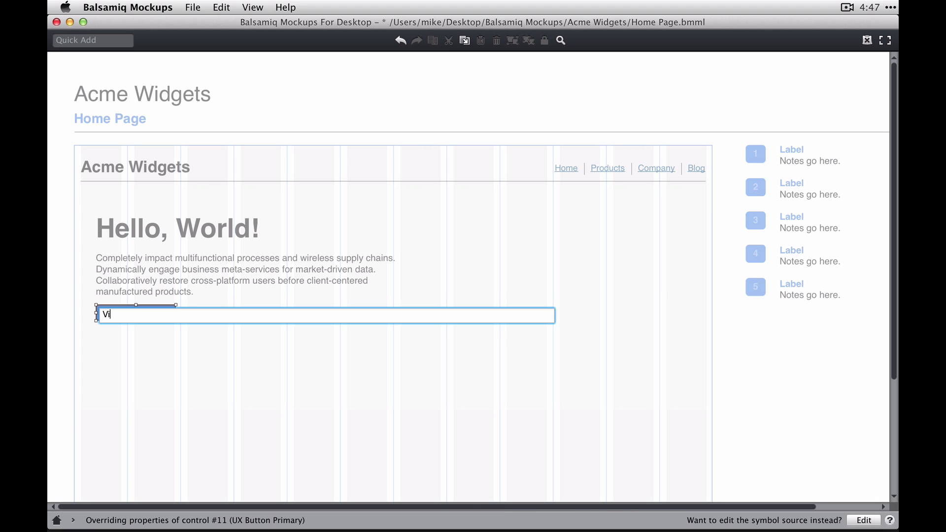
{"action": "type", "text": "ew Details >"}
{"action": "key", "text": "Return"}
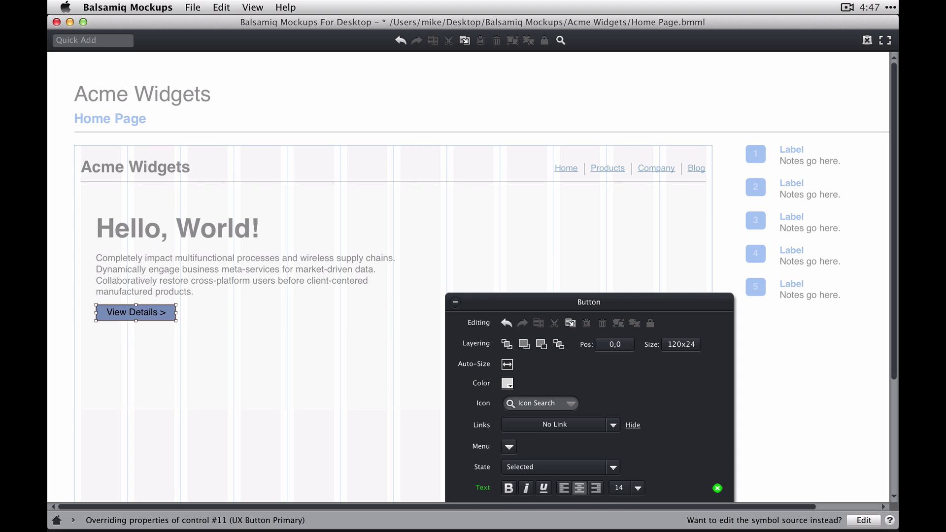
{"action": "double_click", "coordinate": [315, 355]}
- Add a UX image placeholder at the hero panel's right side, level with the Hello, World! heading
{"action": "type", "text": "ux im"}
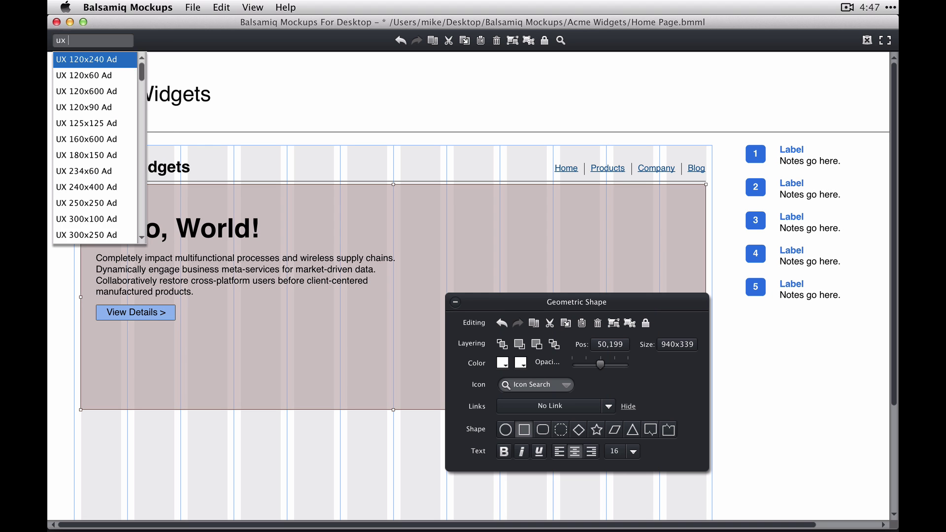
{"action": "key", "text": "Return"}
{"action": "left_click_drag", "start_coordinate": [133, 112], "coordinate": [705, 264]}
{"action": "key", "text": "Escape"}
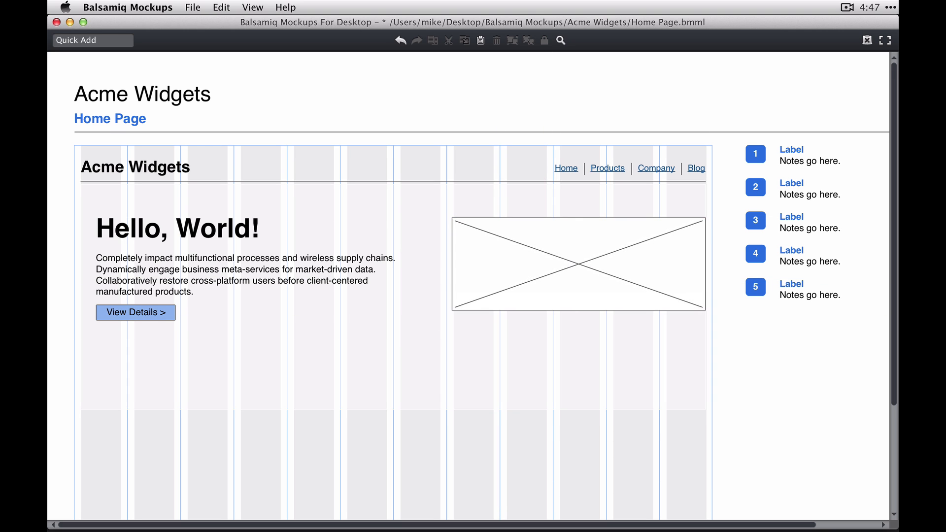
- Duplicate the header's horizontal rule and place the copy along the hero panel's lower edge
{"action": "scroll", "coordinate": [393, 181], "scroll_direction": "down", "scroll_amount": 1}
{"action": "left_click", "coordinate": [393, 171]}
{"action": "key", "text": "super+d"}
{"action": "left_click_drag", "start_coordinate": [393, 171], "coordinate": [393, 397]}
- Nudge the hero panel's rectangle up 4 px to position 50,195 so it meets the header rule
{"action": "left_click", "coordinate": [410, 180]}
{"action": "key", "text": "Up"}
{"action": "key", "text": "Up"}
{"action": "key", "text": "Up"}
{"action": "key", "text": "Up"}
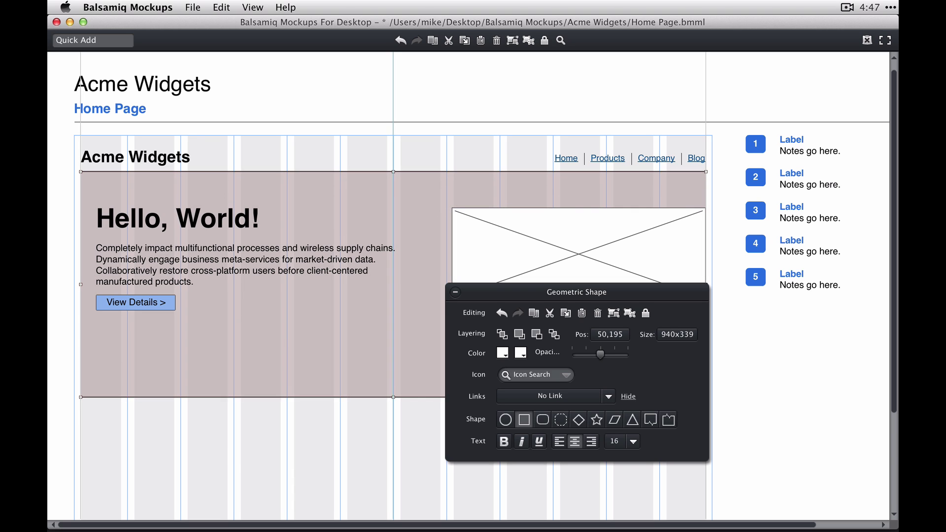
{"action": "key", "text": "Escape"}
- Add a UX H3 Heading below the hero panel's lower rule, aligned with the first column
{"action": "scroll", "coordinate": [468, 285], "scroll_direction": "down", "scroll_amount": 10}
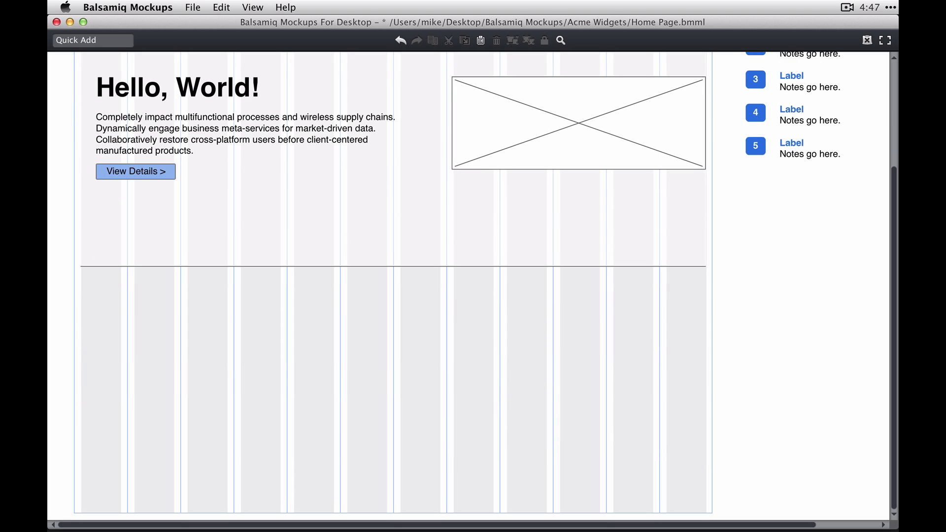
{"action": "type", "text": "h2"}
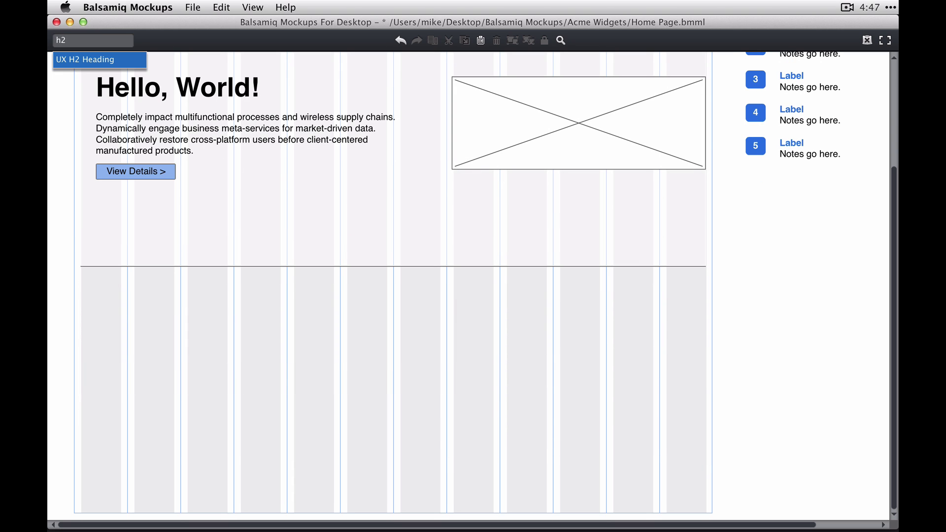
{"action": "key", "text": "Return"}
{"action": "left_click_drag", "start_coordinate": [212, 74], "coordinate": [206, 297]}
- Change the new H3 heading's text to Heading and narrow it to 301 px
{"action": "double_click", "coordinate": [205, 298]}
{"action": "double_click", "coordinate": [206, 297]}
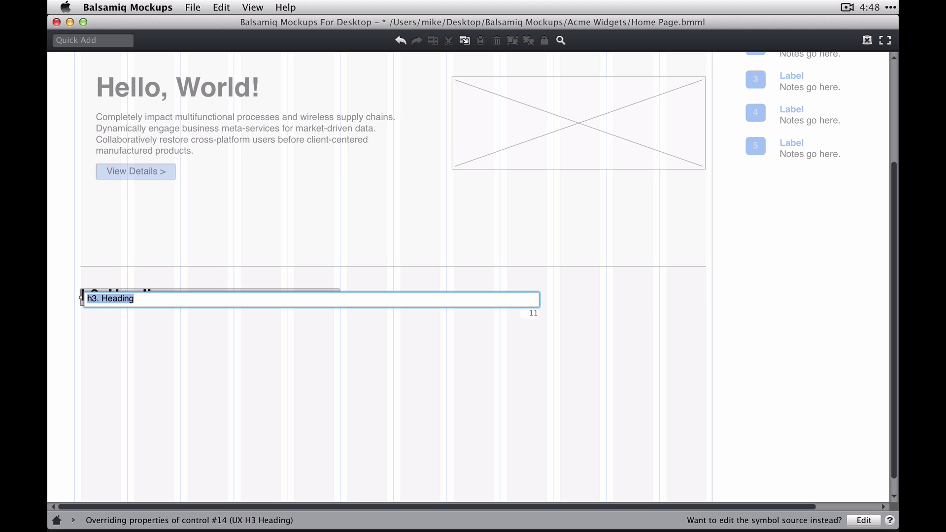
{"action": "key", "text": "Return"}
{"action": "left_click_drag", "start_coordinate": [340, 297], "coordinate": [281, 298]}
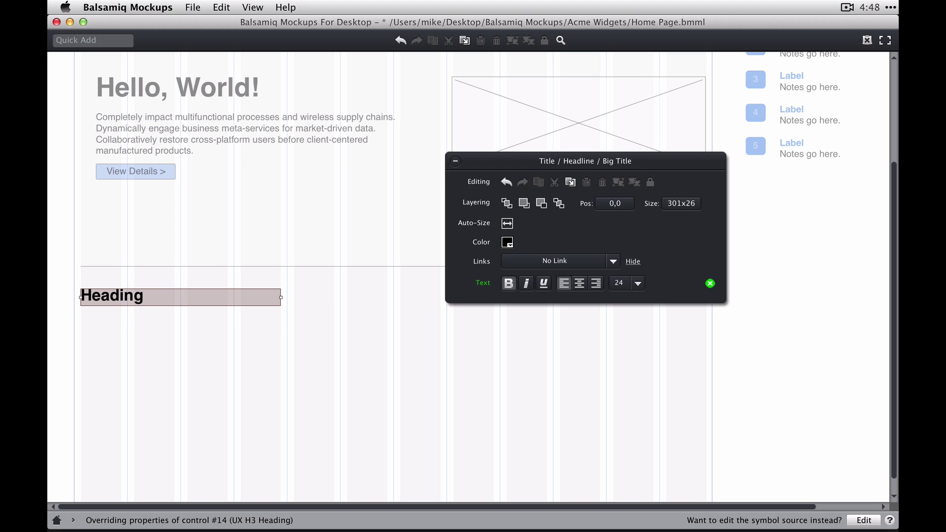
{"action": "key", "text": "Escape"}
- Add the UX Paragraph Business BS symbol directly under the Heading text, aligned with the first column
{"action": "key", "text": "slash"}
{"action": "type", "text": "par"}
{"action": "key", "text": "Down"}
{"action": "key", "text": "Down"}
{"action": "key", "text": "Down"}
{"action": "key", "text": "Down"}
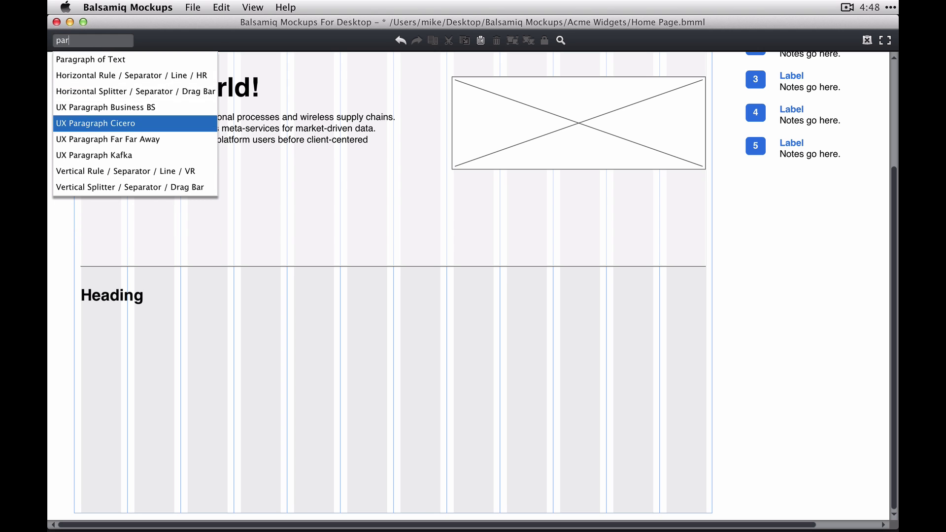
{"action": "key", "text": "Up"}
{"action": "key", "text": "Return"}
{"action": "left_click_drag", "start_coordinate": [256, 209], "coordinate": [251, 458]}
- Keep only the last paragraph, starting "Dynamically optimize", in the new text block and narrow it to four grid columns
{"action": "double_click", "coordinate": [251, 458]}
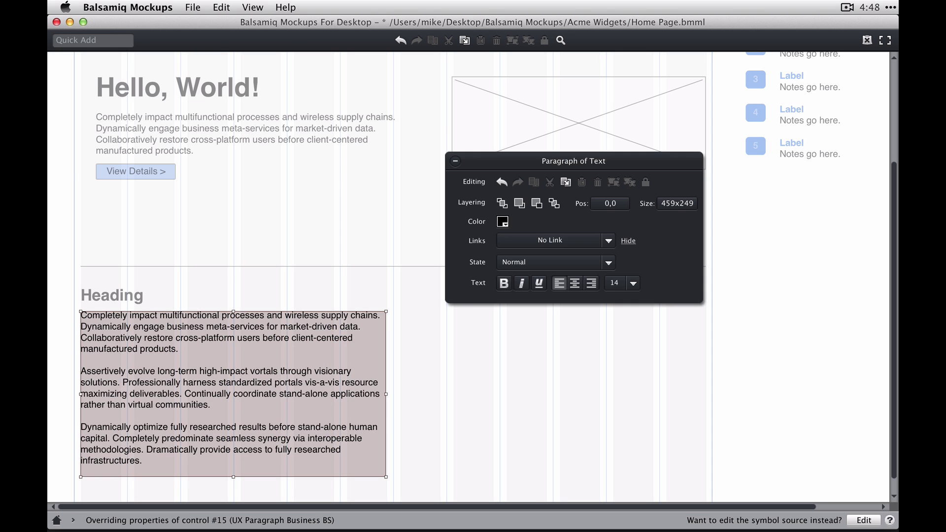
{"action": "key", "text": "Return"}
{"action": "key", "text": "shift+Down"}
{"action": "key", "text": "shift+Down"}
{"action": "key", "text": "shift+Down"}
{"action": "key", "text": "shift+Down"}
{"action": "key", "text": "shift+Down"}
{"action": "key", "text": "shift+Down"}
{"action": "key", "text": "shift+Down"}
{"action": "key", "text": "BackSpace"}
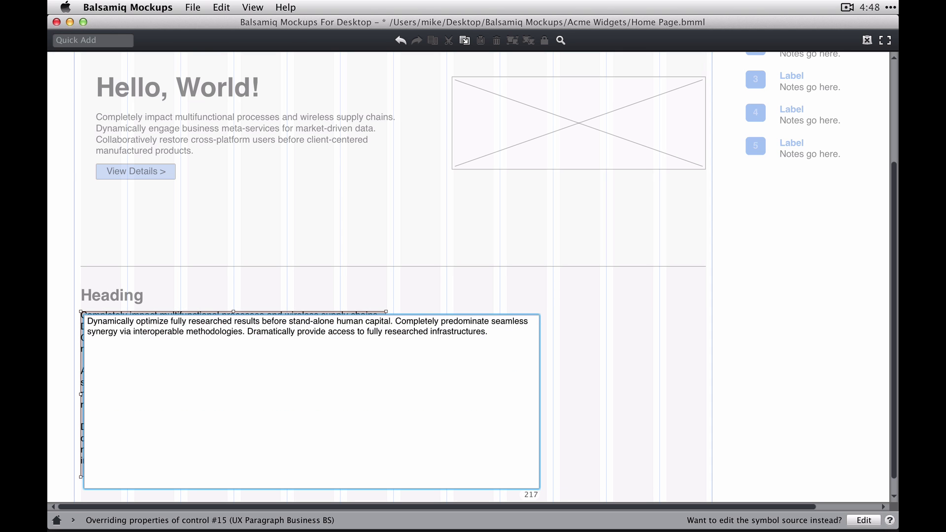
{"action": "key", "text": "ctrl+Return"}
{"action": "left_click_drag", "start_coordinate": [386, 344], "coordinate": [281, 344]}
{"action": "key", "text": "Escape"}
- Add the UX Button symbol below the four-column paragraph, aligned with its left edge
{"action": "type", "text": "button"}
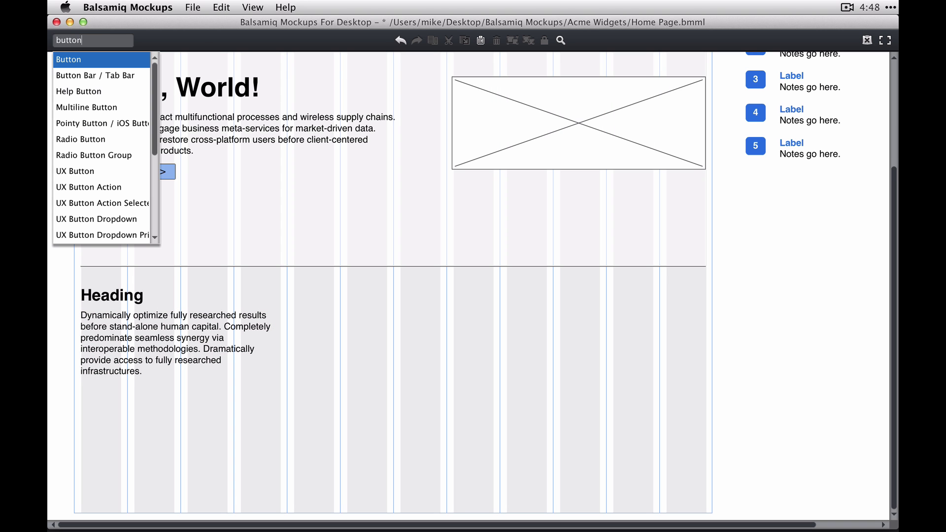
{"action": "key", "text": "Return"}
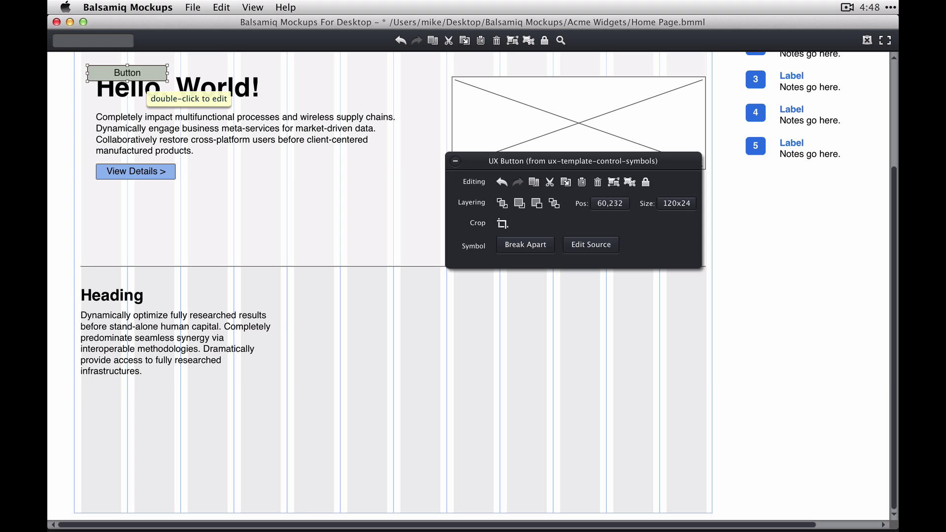
{"action": "left_click_drag", "start_coordinate": [141, 76], "coordinate": [134, 397]}
- Label the button under the four-column paragraph "Get Some..." and deselect it
{"action": "double_click", "coordinate": [134, 395]}
{"action": "key", "text": "super+a"}
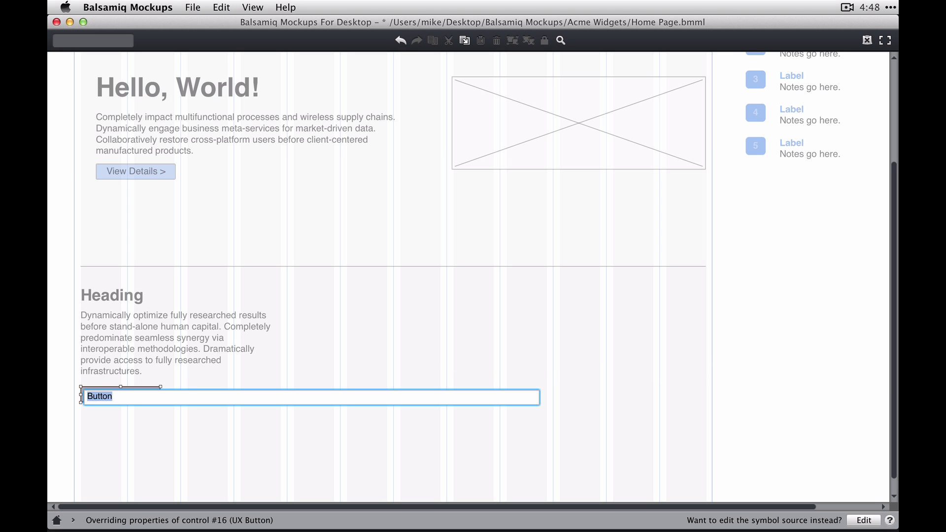
{"action": "type", "text": "Get Some..."}
{"action": "key", "text": "Return"}
{"action": "key", "text": "Escape"}
{"action": "key", "text": "Escape"}
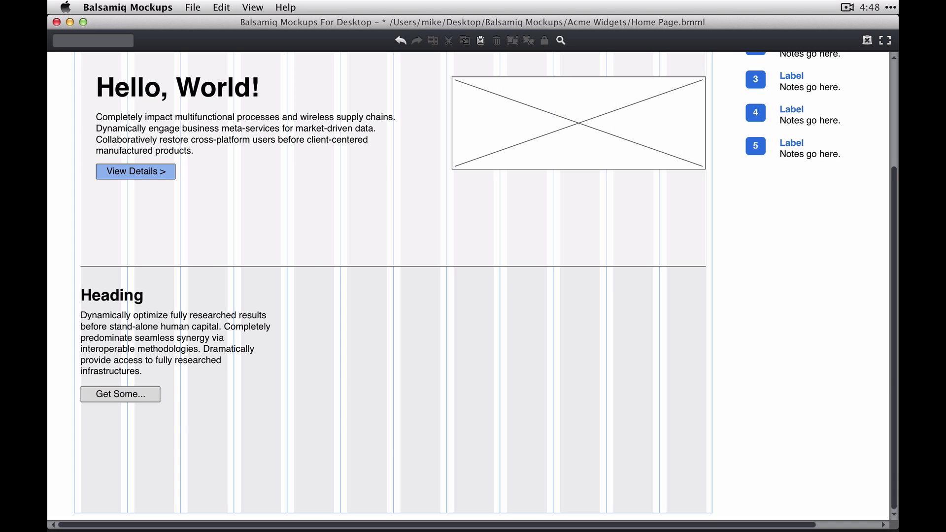
- Group the heading, paragraph and Get Some... button, and duplicate the group twice to form three equal columns, the last at 690,568
{"action": "left_click_drag", "start_coordinate": [59, 266], "coordinate": [392, 449]}
{"action": "key", "text": "super+g"}
{"action": "key", "text": "super+d"}
{"action": "left_click_drag", "start_coordinate": [192, 360], "coordinate": [391, 347]}
{"action": "key", "text": "super+d"}
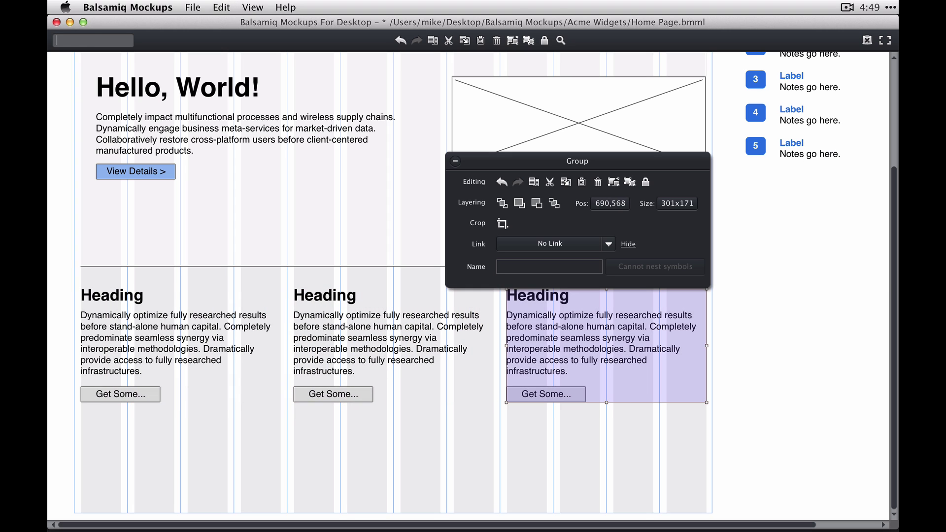
- Duplicate the hero panel's lower rule, place the copy below the three content columns at position 50,789, and deselect it
{"action": "left_click", "coordinate": [391, 266]}
{"action": "key", "text": "super+d"}
{"action": "left_click_drag", "start_coordinate": [392, 279], "coordinate": [379, 439]}
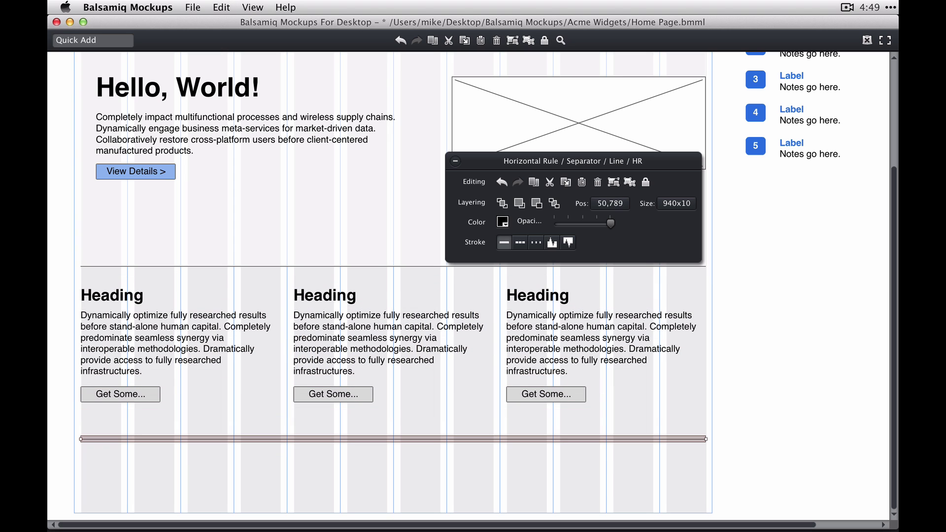
{"action": "key", "text": "Escape"}
{"action": "scroll", "coordinate": [473, 286], "scroll_direction": "up", "scroll_amount": 3}
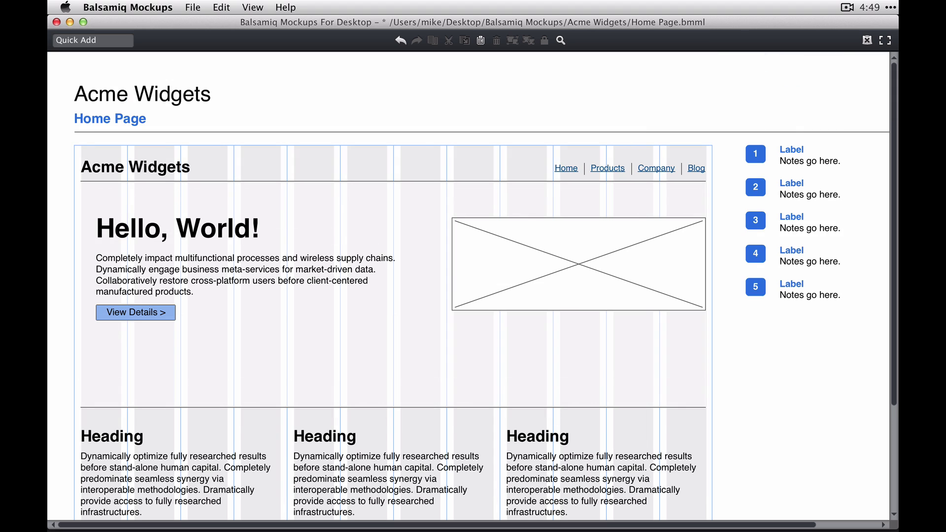
- Add the UX Callout Right Marker symbol and place it just before the Acme Widgets site title, at position 20,163
{"action": "type", "text": "call"}
{"action": "key", "text": "Down"}
{"action": "key", "text": "Down"}
{"action": "key", "text": "Down"}
{"action": "key", "text": "Return"}
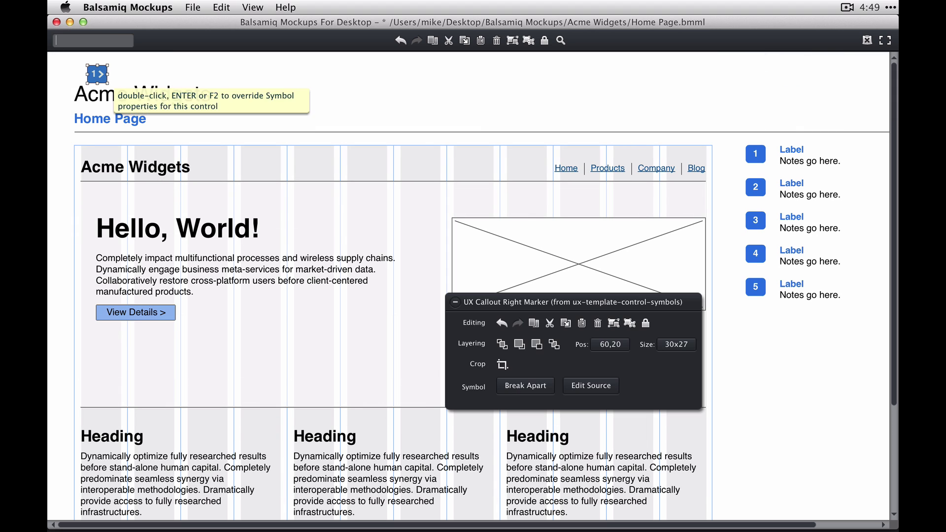
{"action": "left_click_drag", "start_coordinate": [97, 74], "coordinate": [71, 169]}
- Override the callout marker's number beside the Acme Widgets site title with 1
{"action": "double_click", "coordinate": [70, 169]}
{"action": "double_click", "coordinate": [70, 169]}
{"action": "type", "text": "1"}
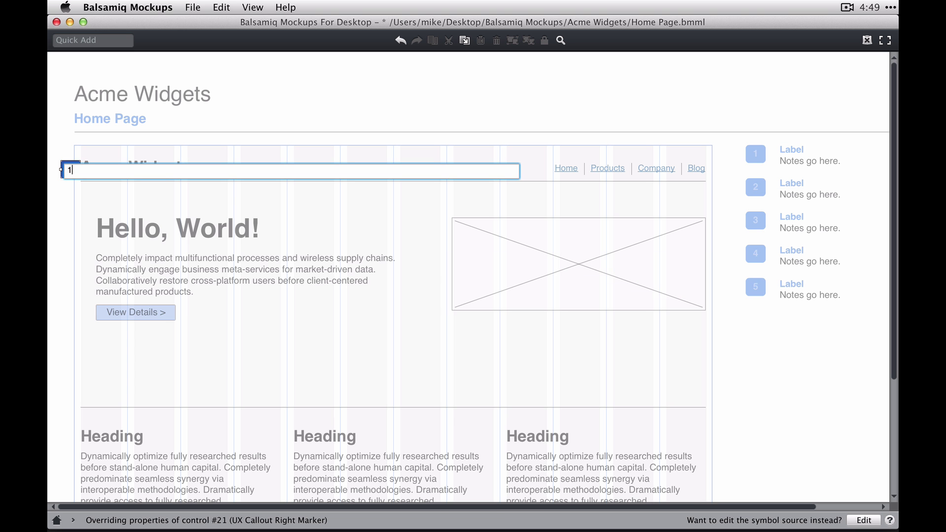
{"action": "key", "text": "Return"}
{"action": "key", "text": "Escape"}
- Duplicate the callout marker beside the Hello, World! headline and the first column's Heading, and number the headline's copy 2
{"action": "left_click", "coordinate": [71, 169]}
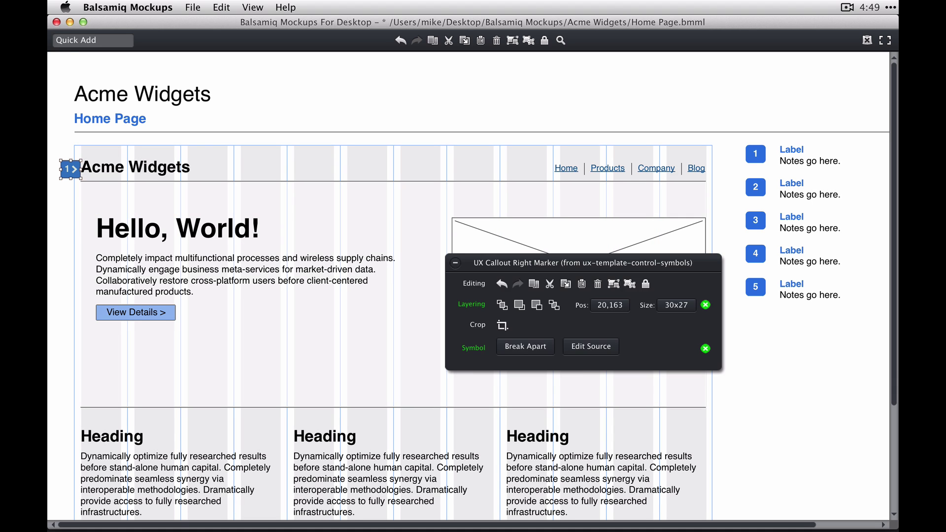
{"action": "left_click_drag", "start_coordinate": [70, 169], "coordinate": [70, 355]}
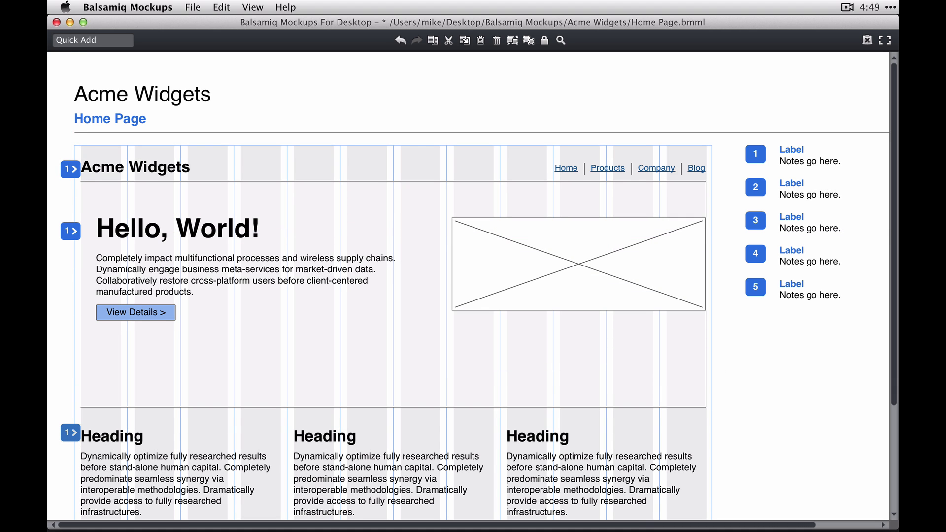
{"action": "double_click", "coordinate": [71, 231]}
{"action": "double_click", "coordinate": [71, 231]}
{"action": "type", "text": "2"}
{"action": "key", "text": "Return"}
{"action": "key", "text": "Escape"}
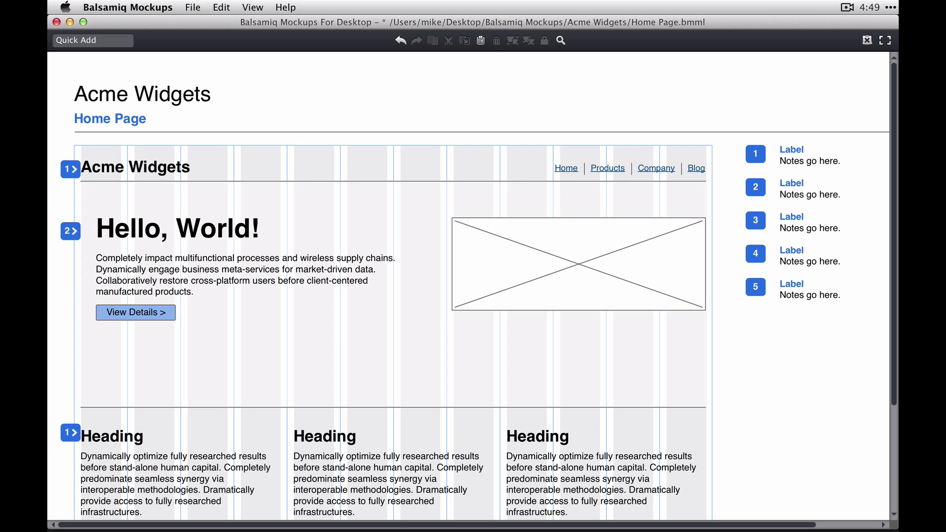
- Number the callout marker beside the first content column's Heading 3 and deselect it
{"action": "left_click", "coordinate": [70, 432]}
{"action": "double_click", "coordinate": [70, 432]}
{"action": "type", "text": "3"}
{"action": "key", "text": "Return"}
{"action": "key", "text": "Escape"}
- Review the whole Home Page wireframe, then present it full screen with the column grid hidden
{"action": "key", "text": "super+minus"}
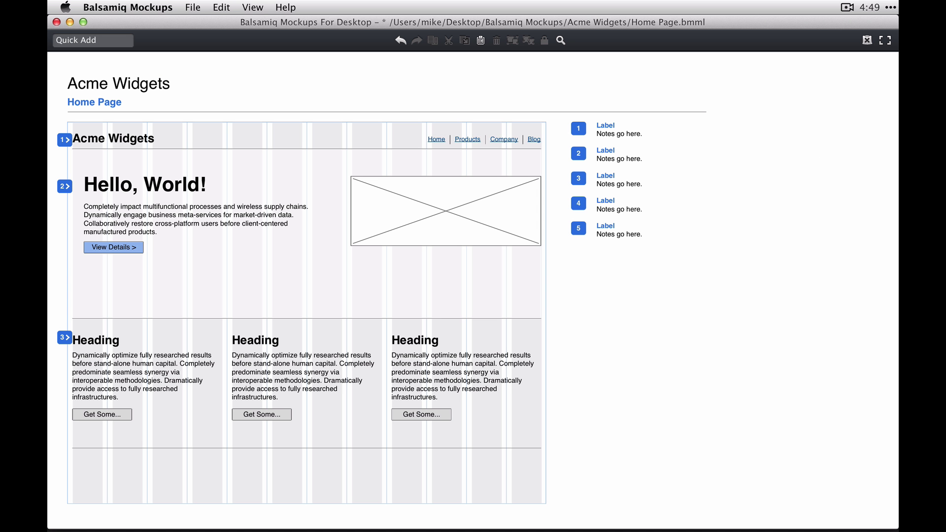
{"action": "key", "text": "super+shift+m"}
{"action": "key", "text": "super+f"}
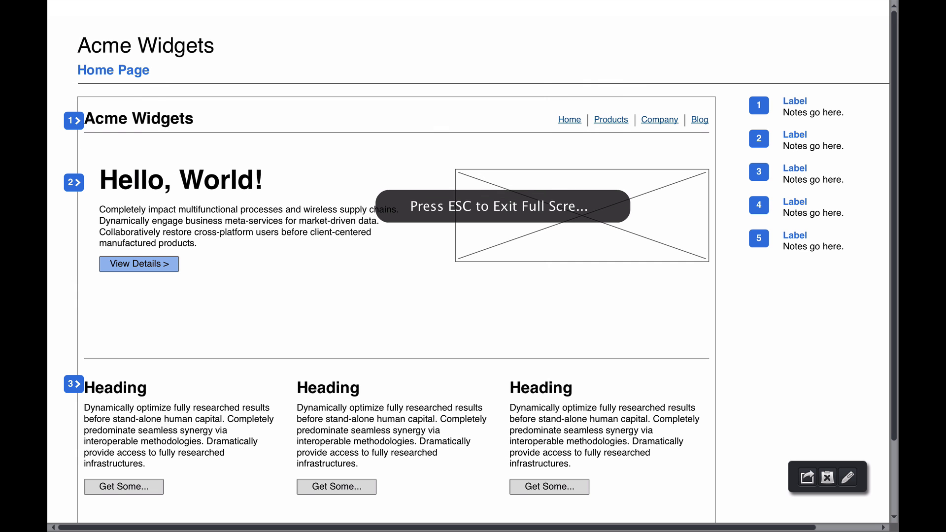
{"action": "scroll", "coordinate": [468, 261], "scroll_direction": "down", "scroll_amount": 3}
{"action": "scroll", "coordinate": [468, 261], "scroll_direction": "up", "scroll_amount": 3}
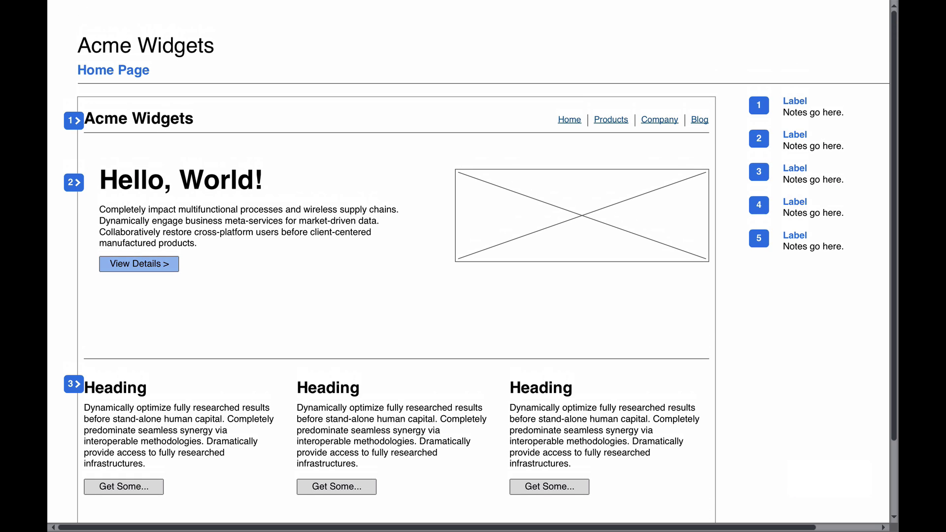